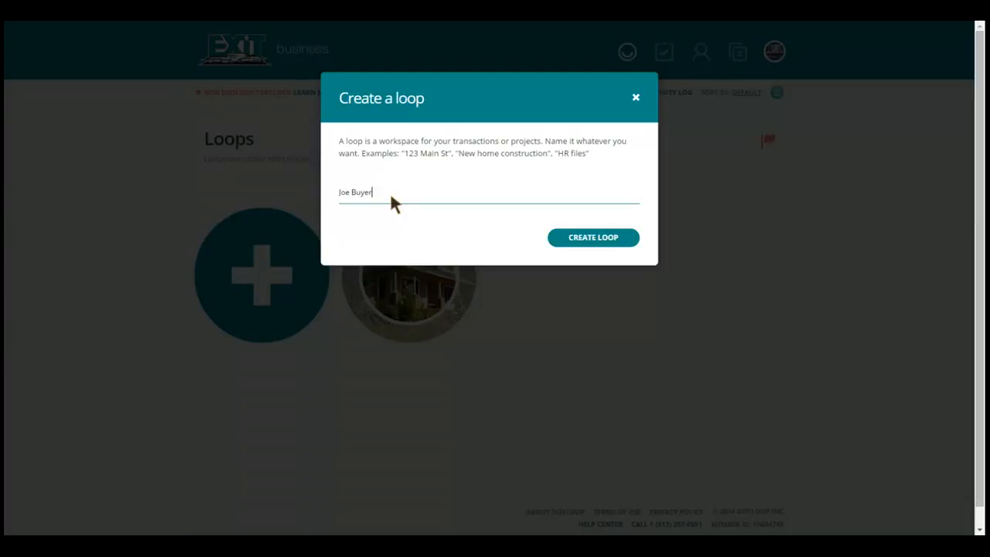
Replace the loop name with the property's street address and create the loop
key(BackSpace)
key(BackSpace)
key(BackSpace)
key(BackSpace)
key(BackSpace)
key(BackSpace)
key(BackSpace)
text(123 Main Street)
click(572, 239)
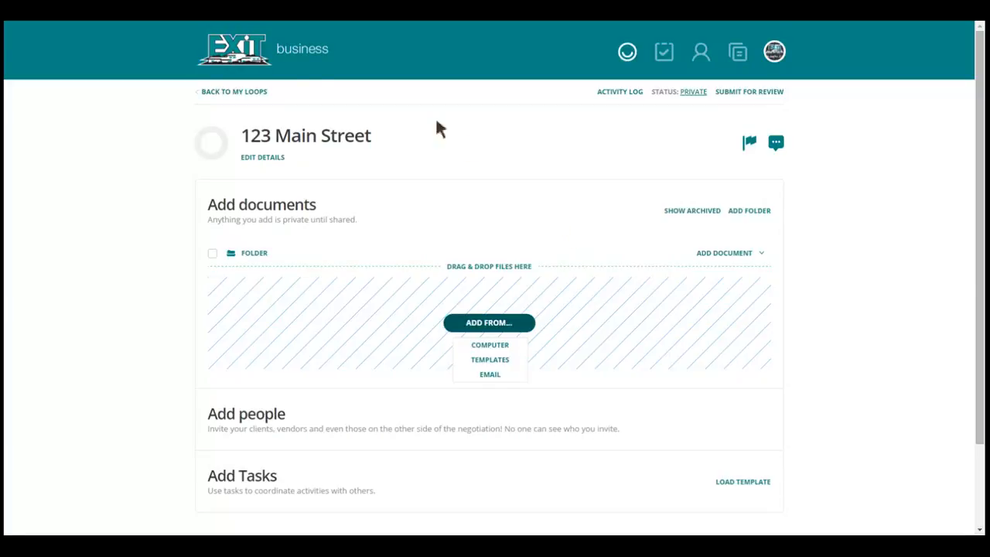
Open the new loop's details for editing and look through all its sections, from people and property address to the property information
click(266, 159)
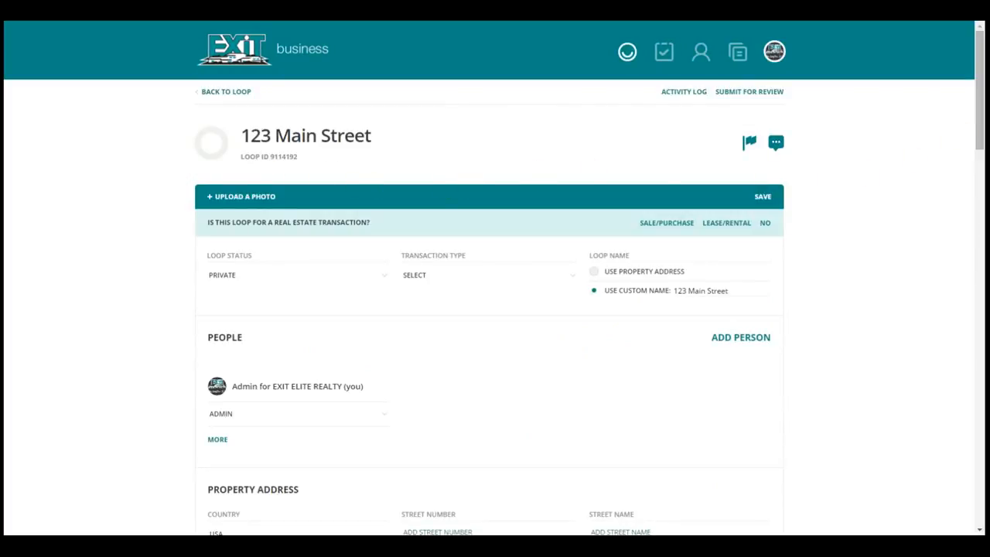
drag(980, 123, 979, 165)
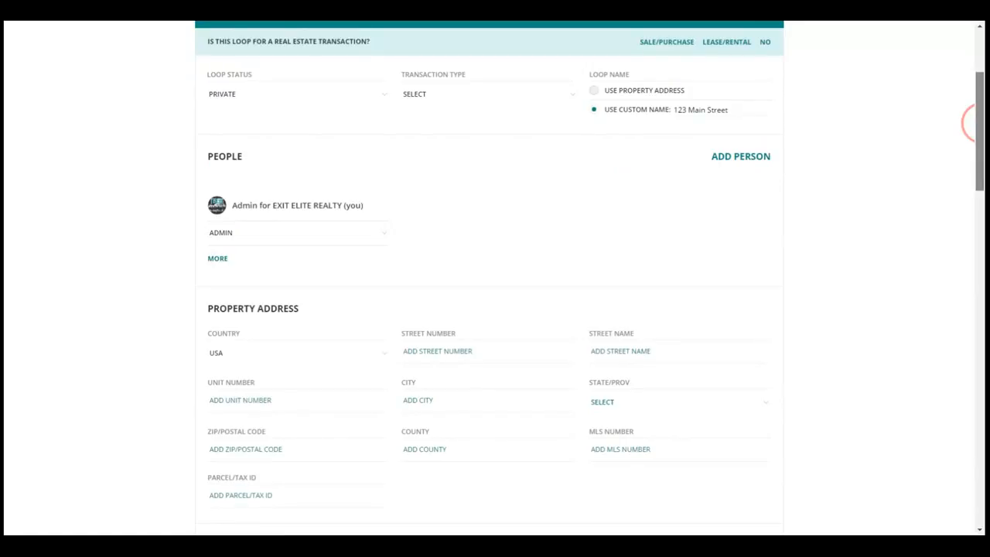
scroll(970, 123, down, 5)
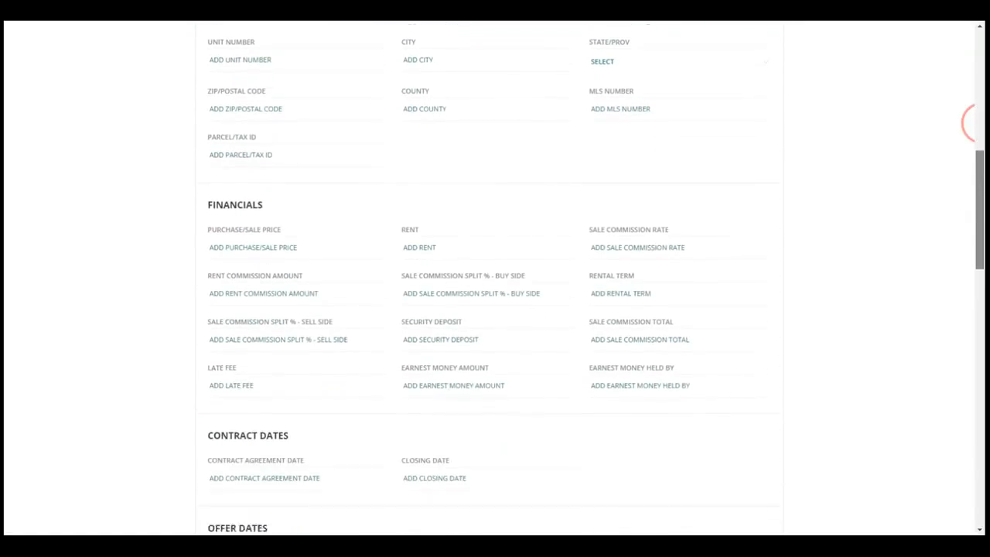
scroll(970, 123, down, 5)
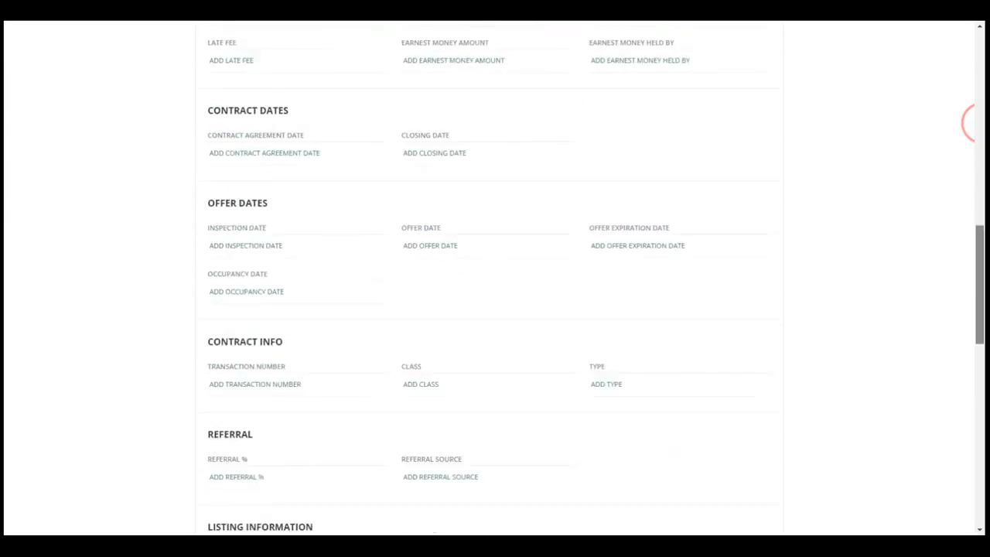
scroll(970, 122, down, 7)
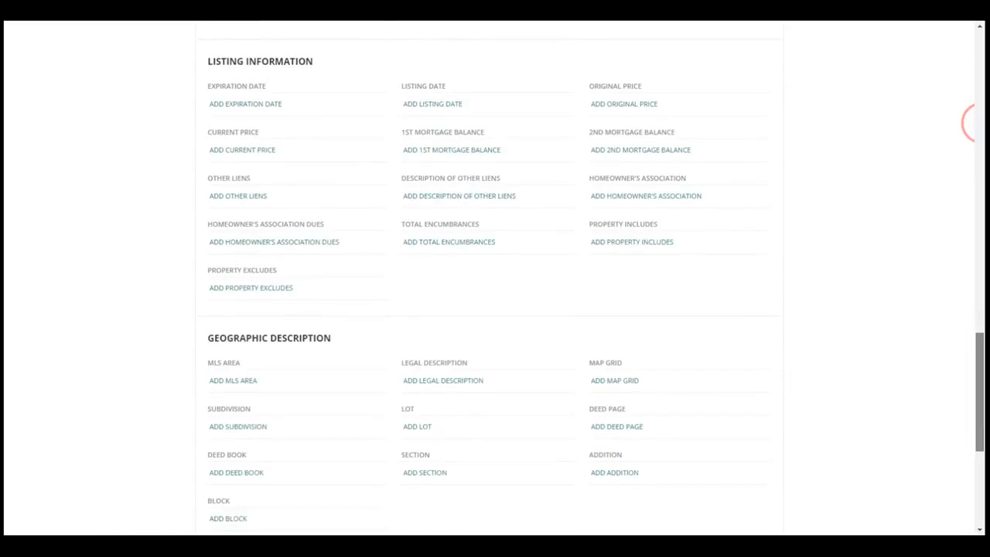
scroll(971, 123, down, 5)
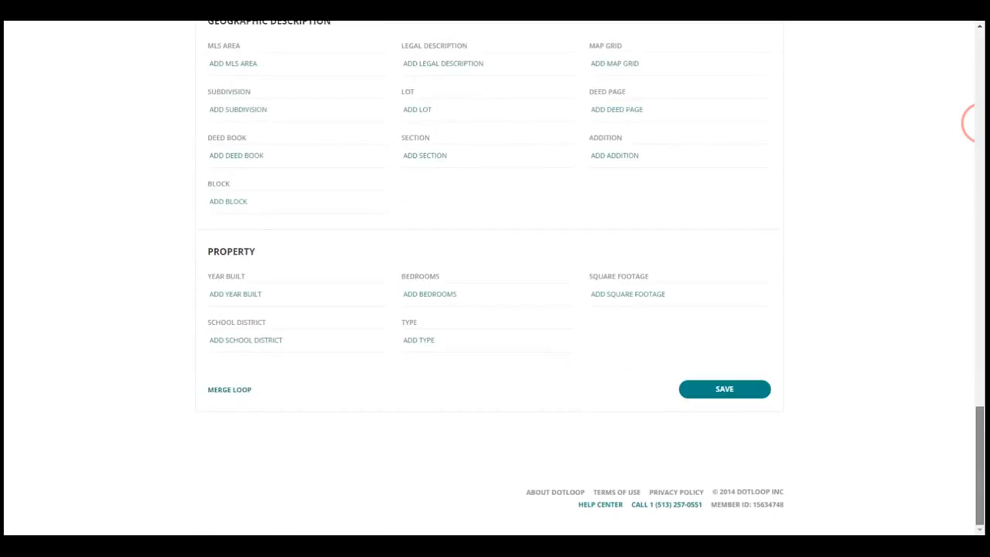
scroll(967, 122, up, 11)
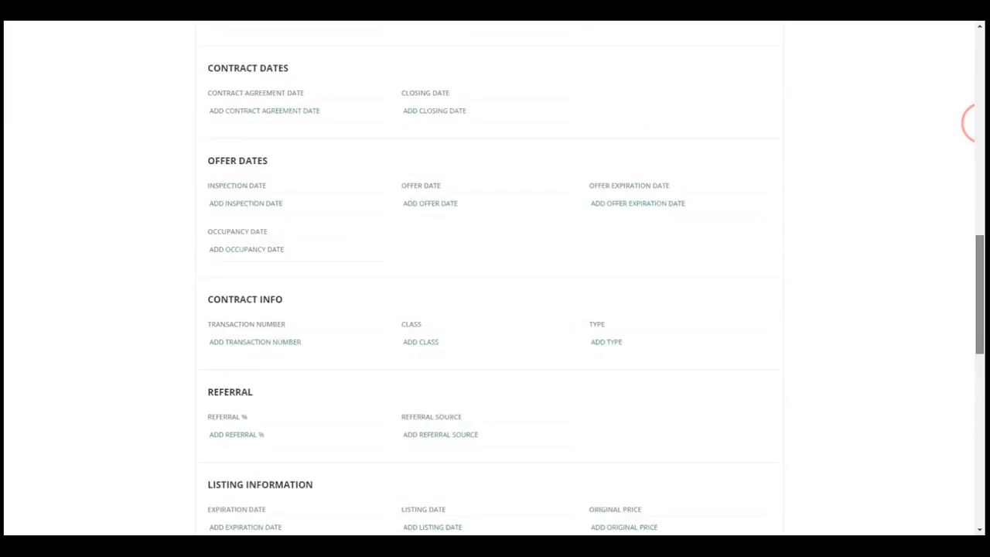
scroll(967, 123, up, 14)
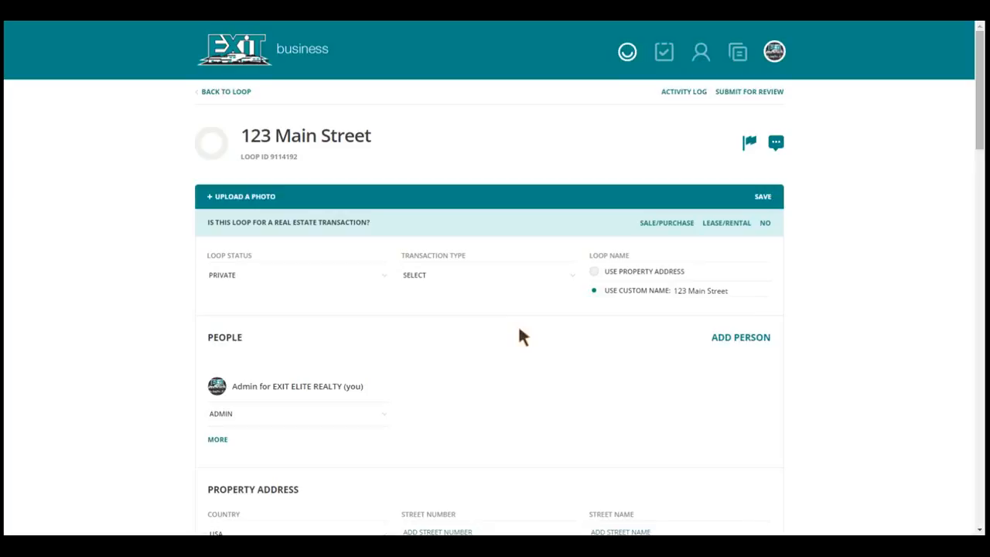
Set the loop status to Under Contract and the transaction type to Sale/Purchase
click(383, 277)
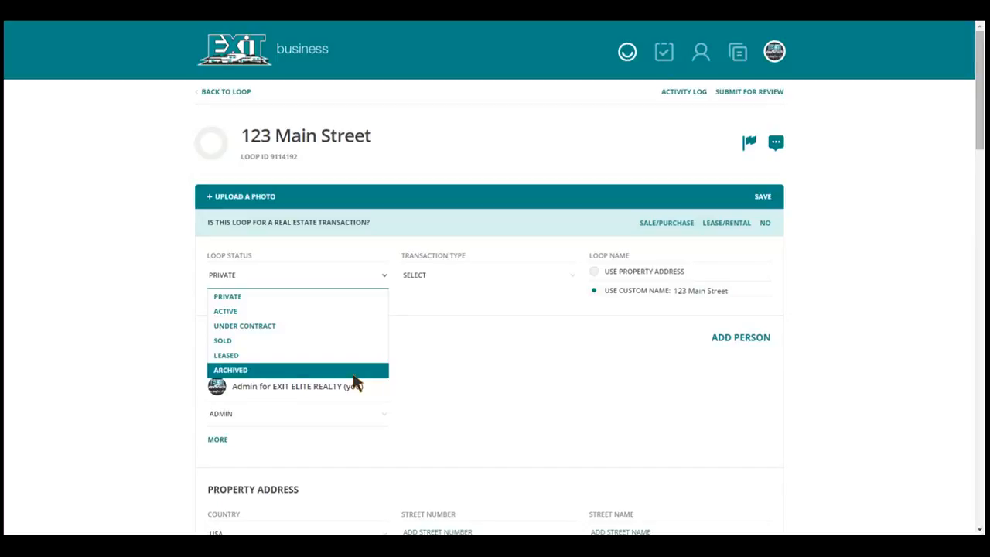
click(354, 328)
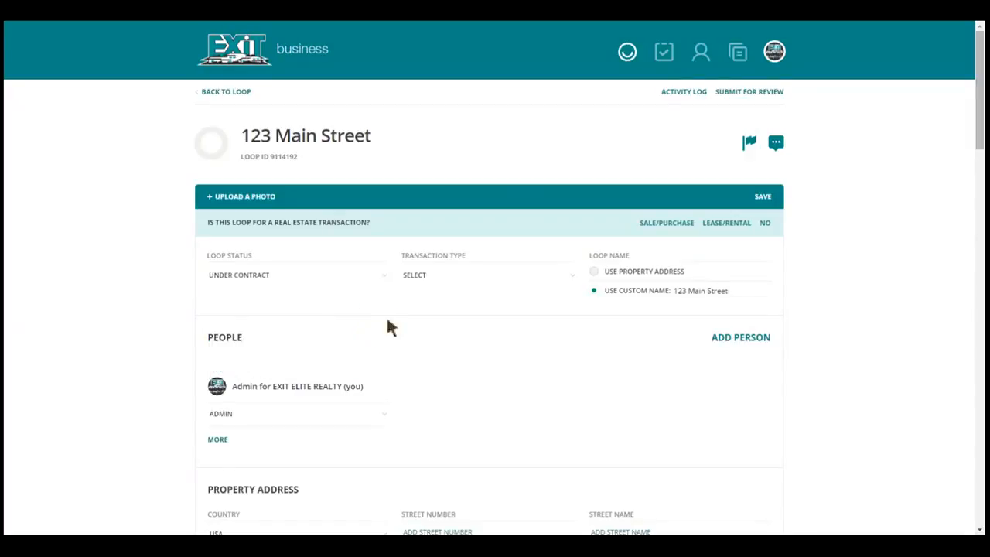
click(532, 277)
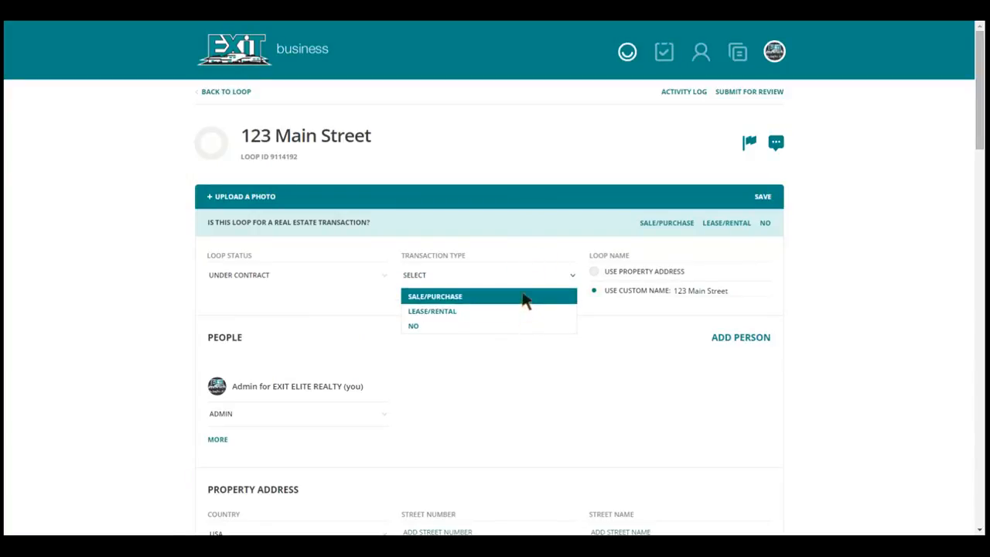
click(523, 296)
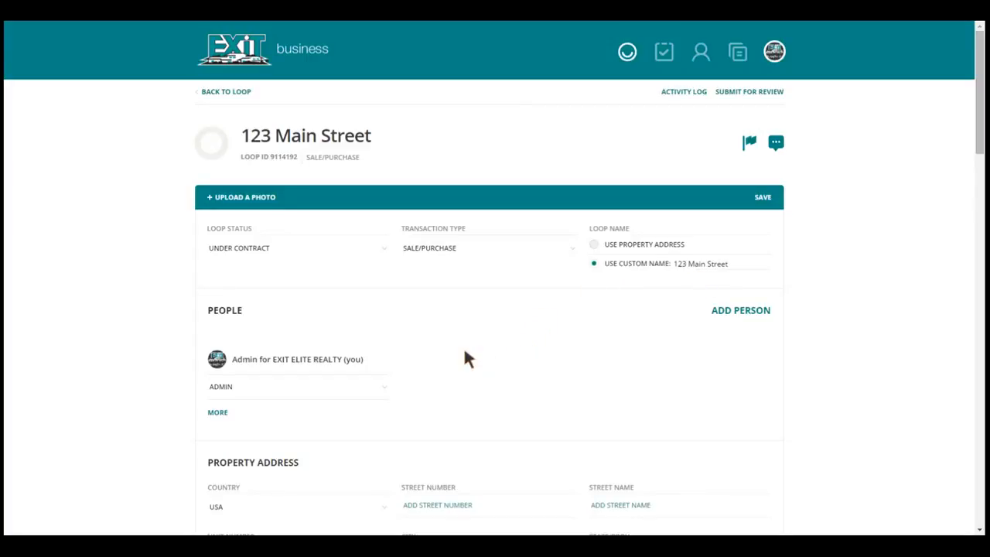
Change the role of the admin listed under People to Buying Agent
scroll(466, 358, down, 2)
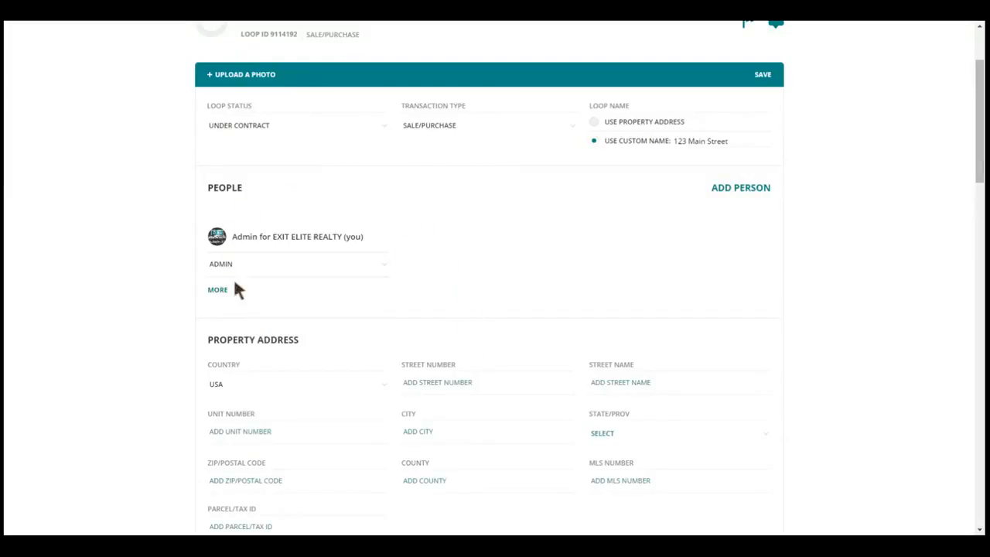
click(384, 270)
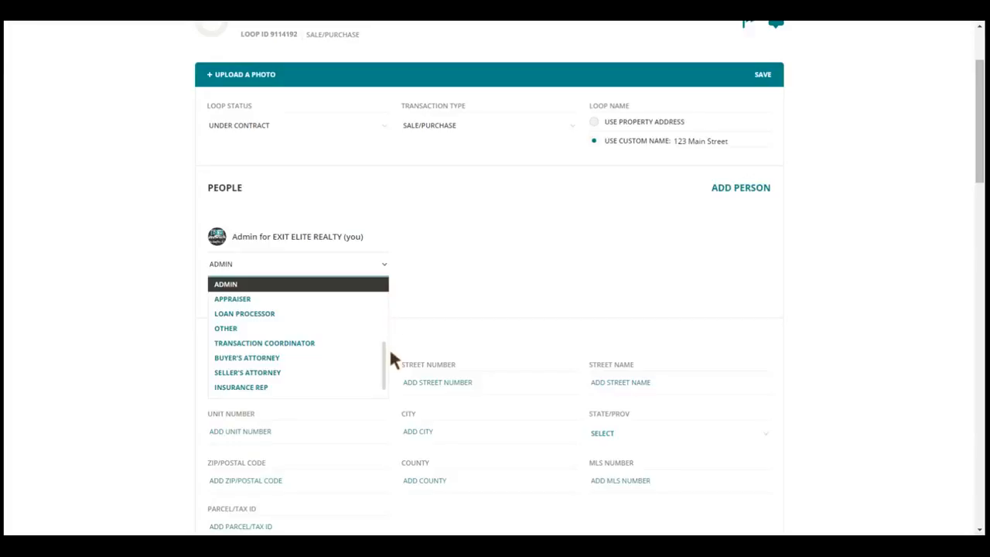
drag(385, 356, 383, 295)
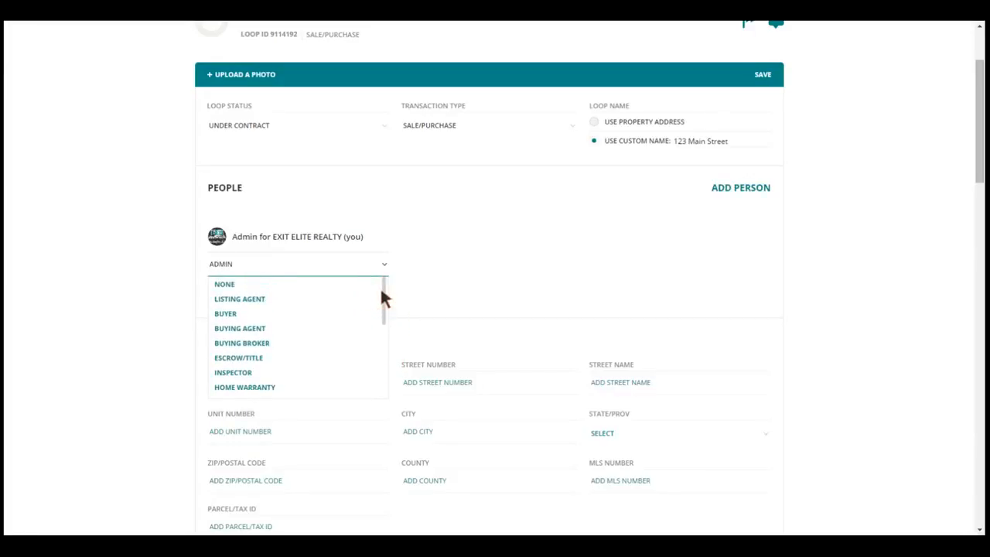
click(324, 334)
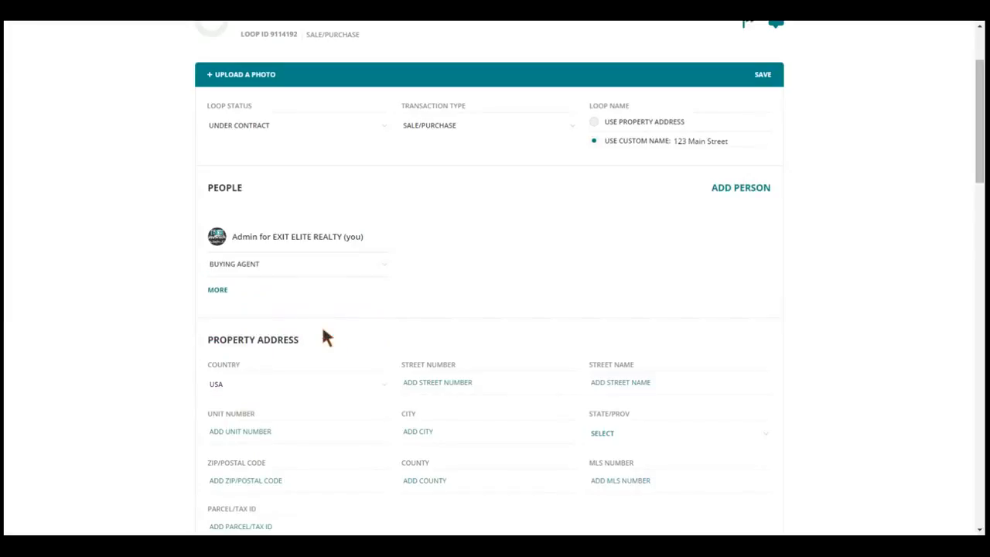
scroll(375, 306, down, 1)
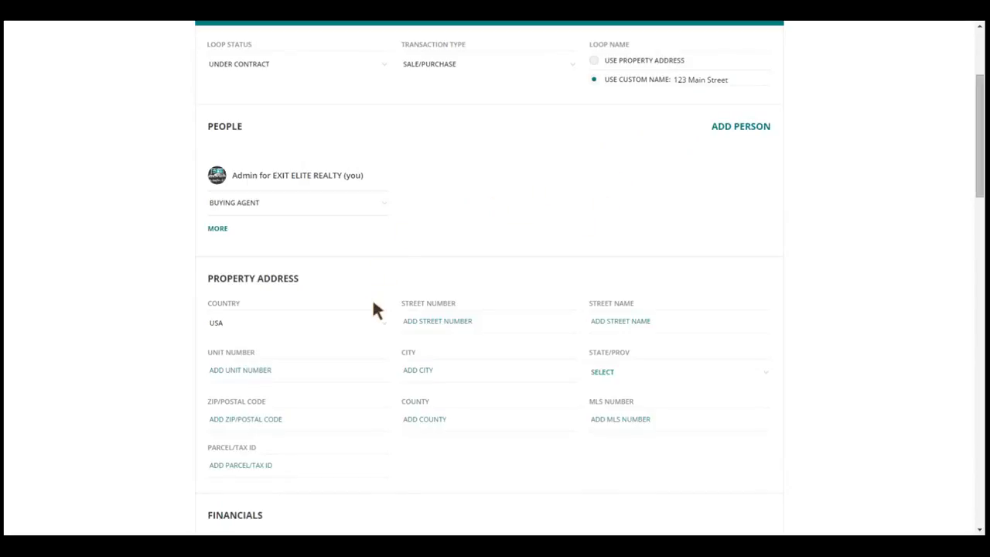
scroll(372, 304, down, 2)
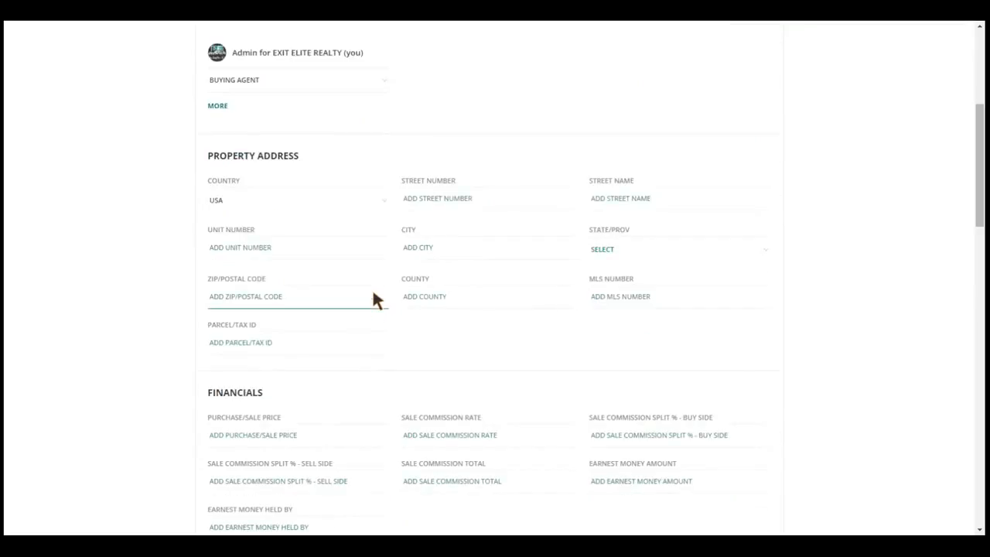
click(355, 249)
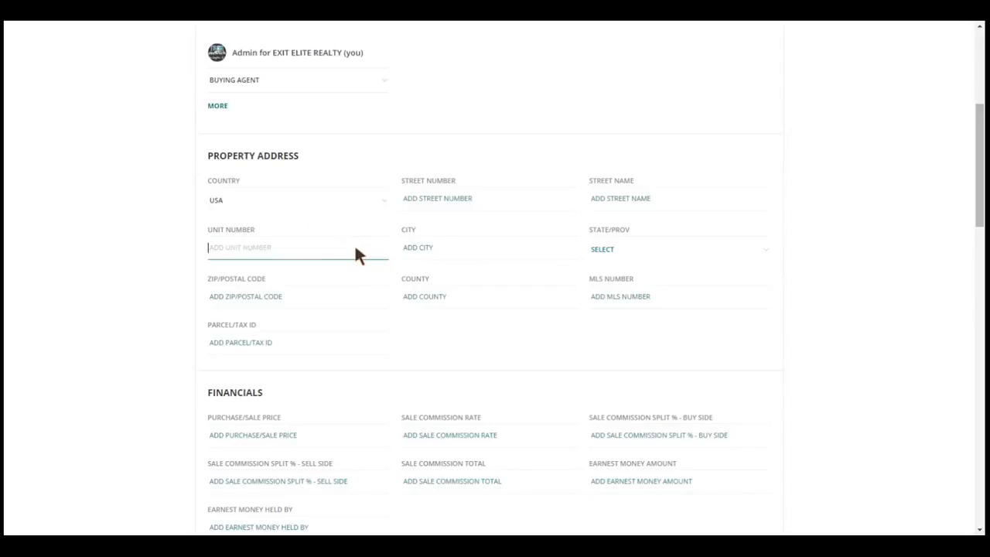
text(123)
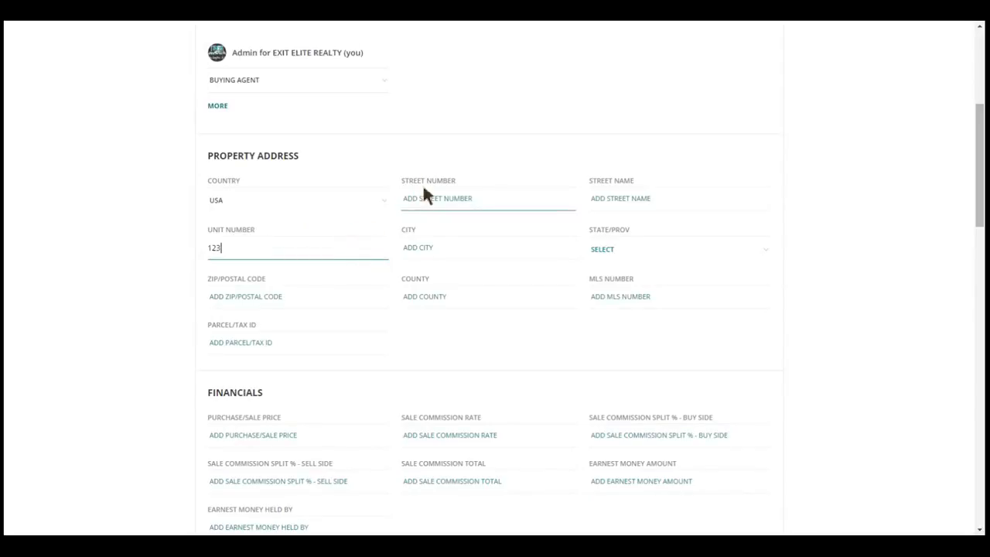
key(BackSpace)
key(BackSpace)
key(BackSpace)
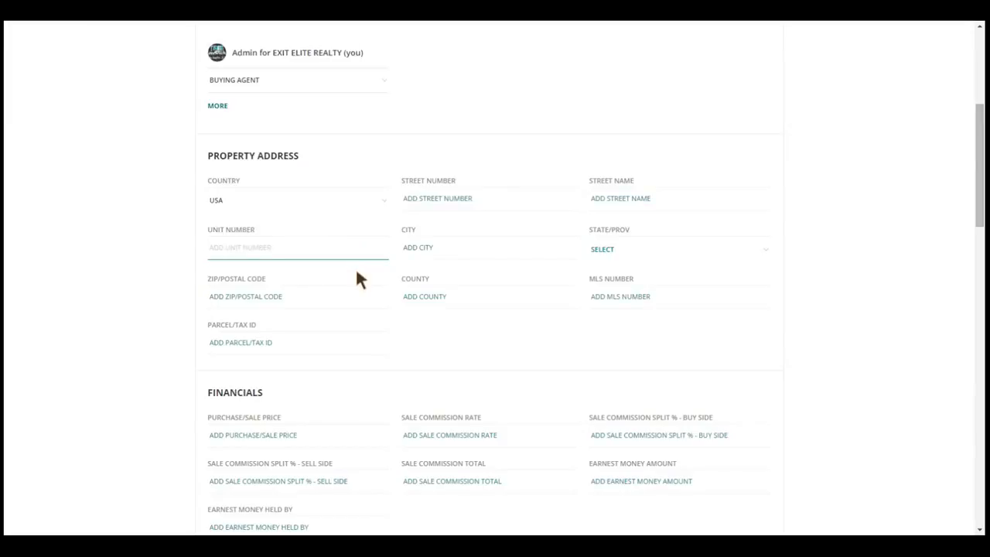
Fill in the street number, street name and city of the property address
click(436, 199)
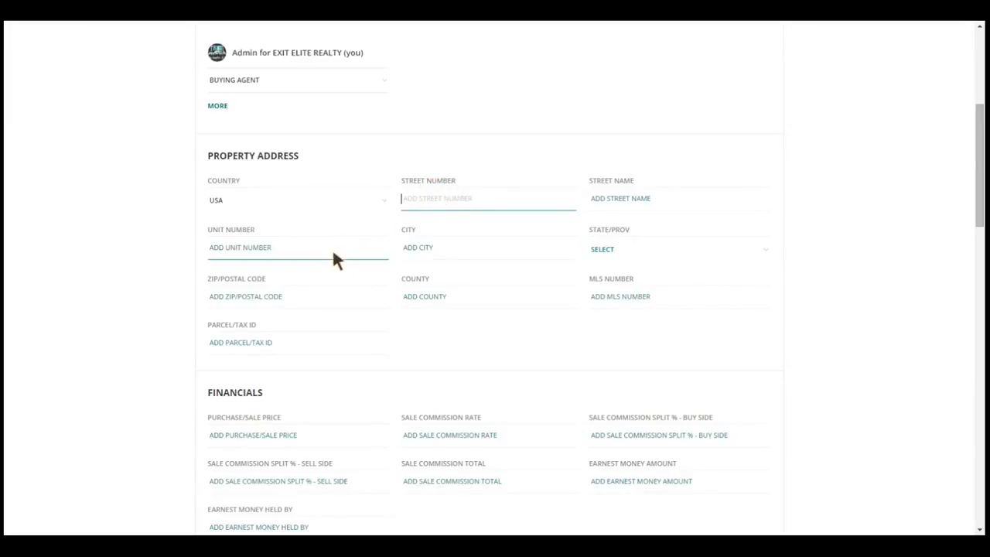
text(123)
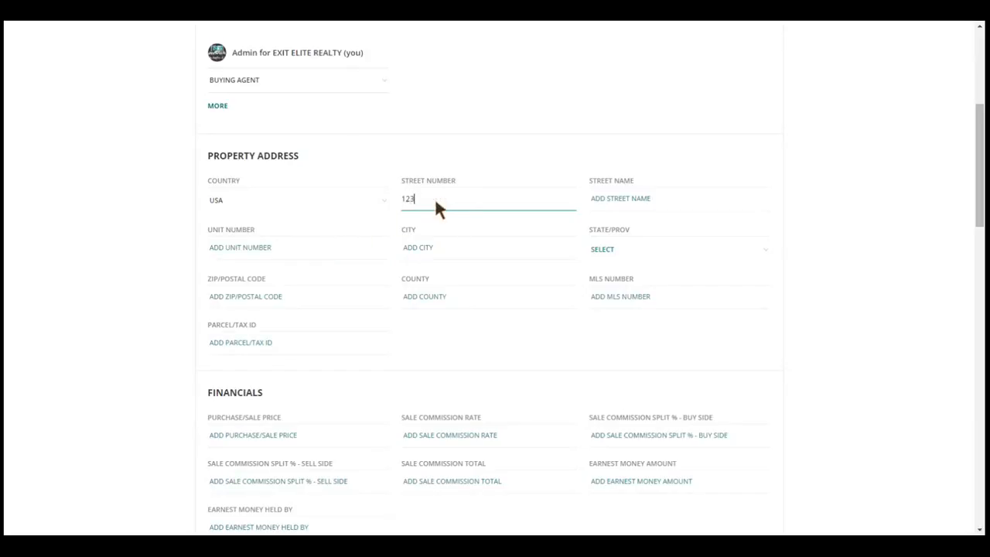
click(618, 200)
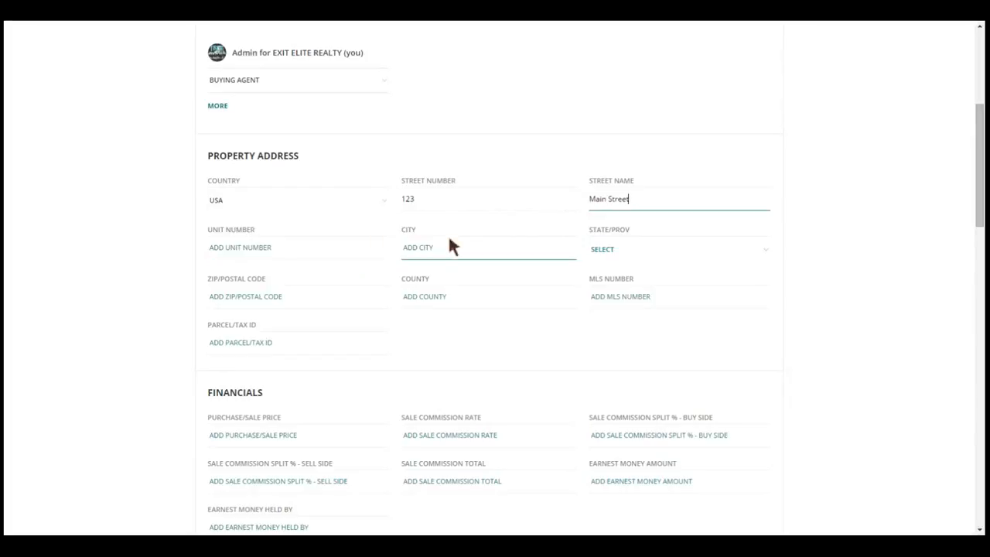
click(458, 260)
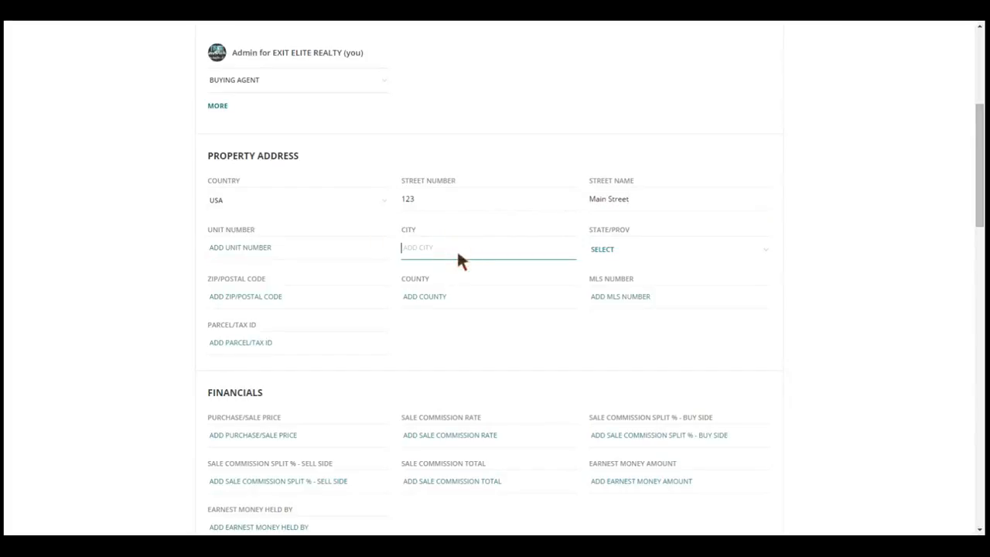
text(Any City)
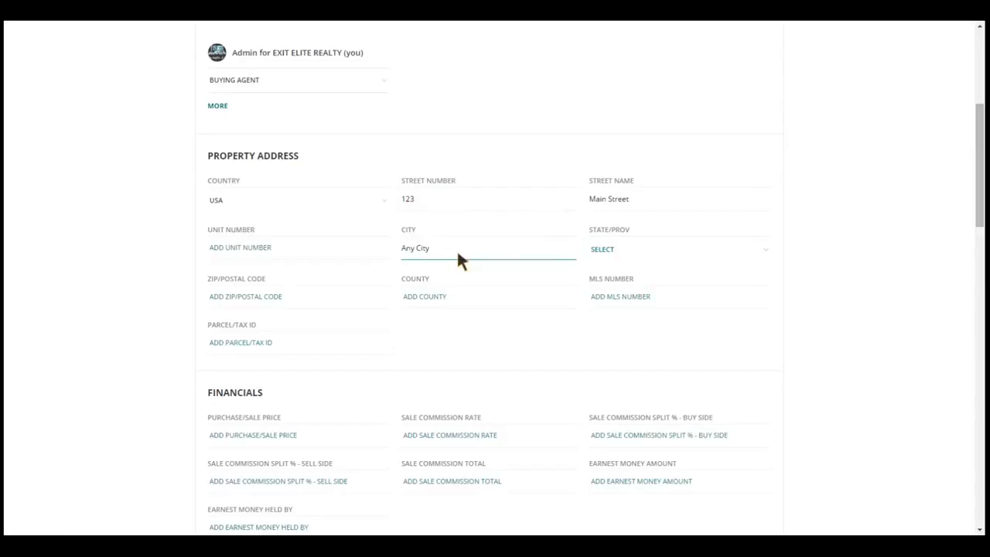
Set the state of the property address to VA and enter the ZIP code
click(728, 249)
scroll(732, 307, down, 5)
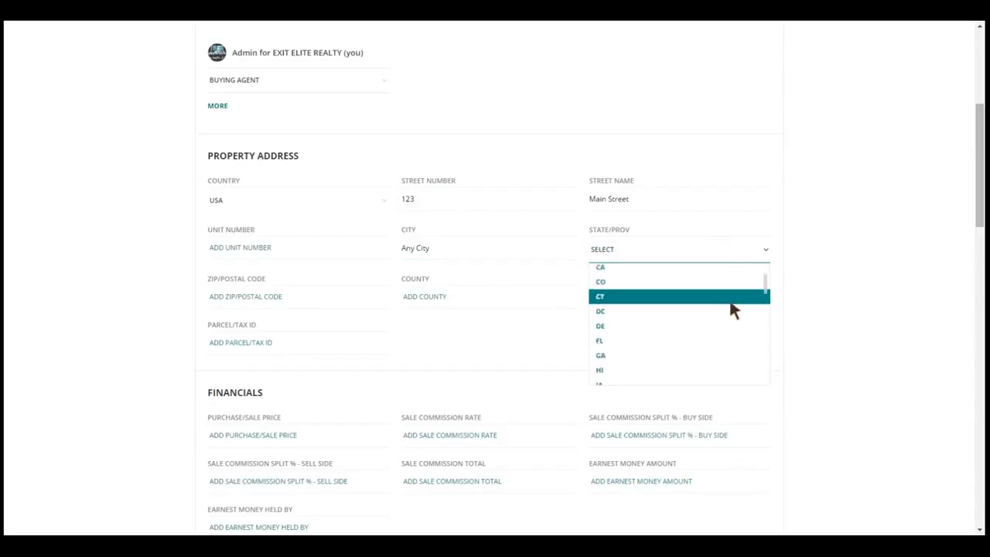
scroll(712, 350, down, 3)
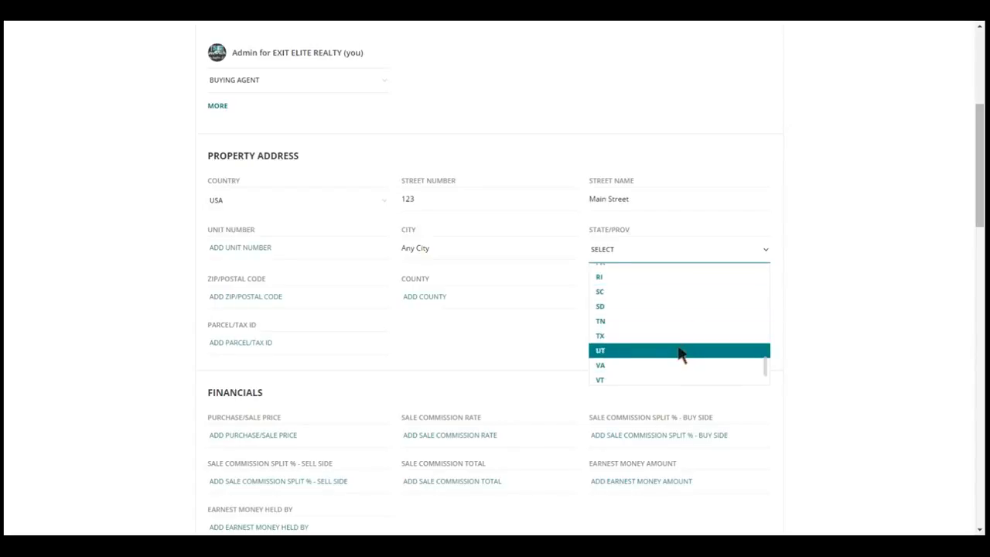
click(672, 369)
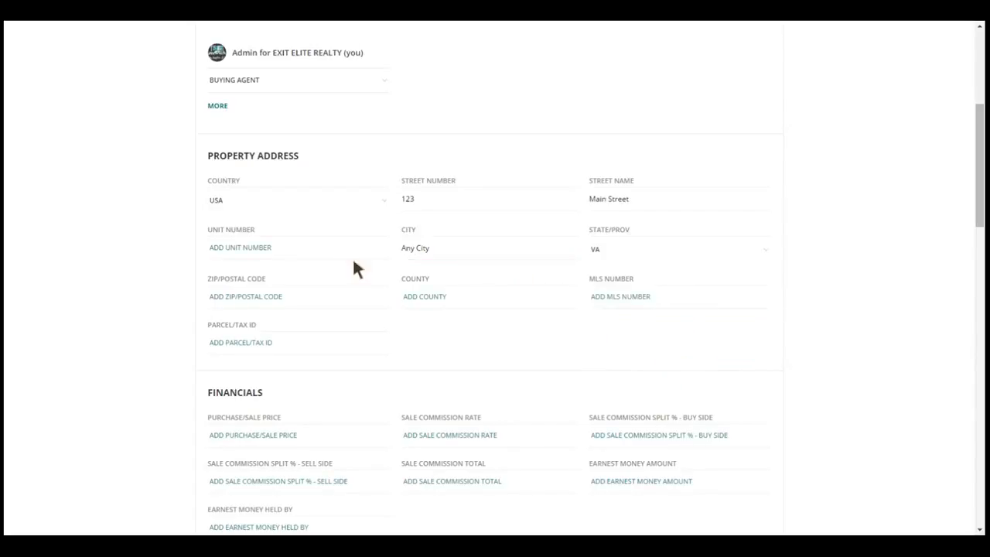
click(331, 303)
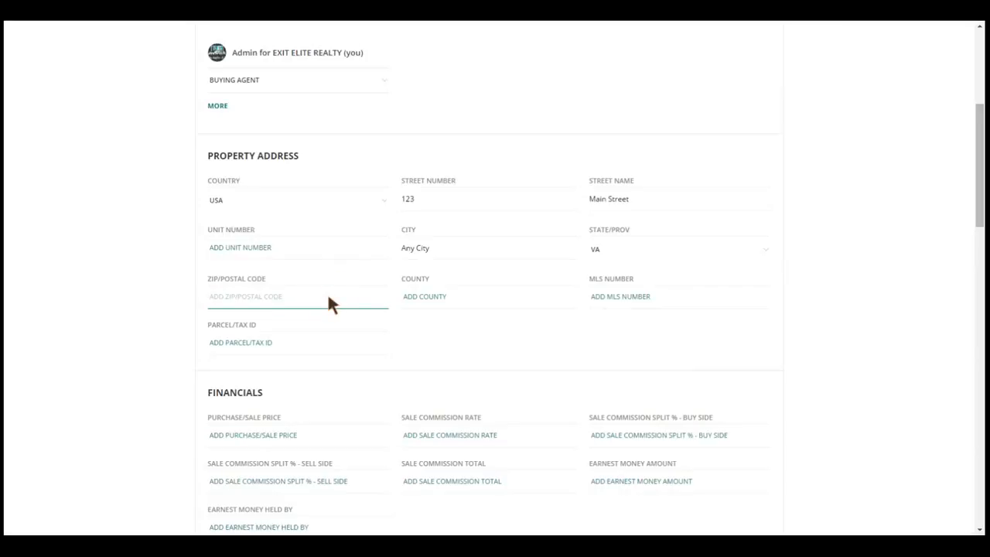
text(12345)
click(975, 172)
scroll(968, 172, down, 3)
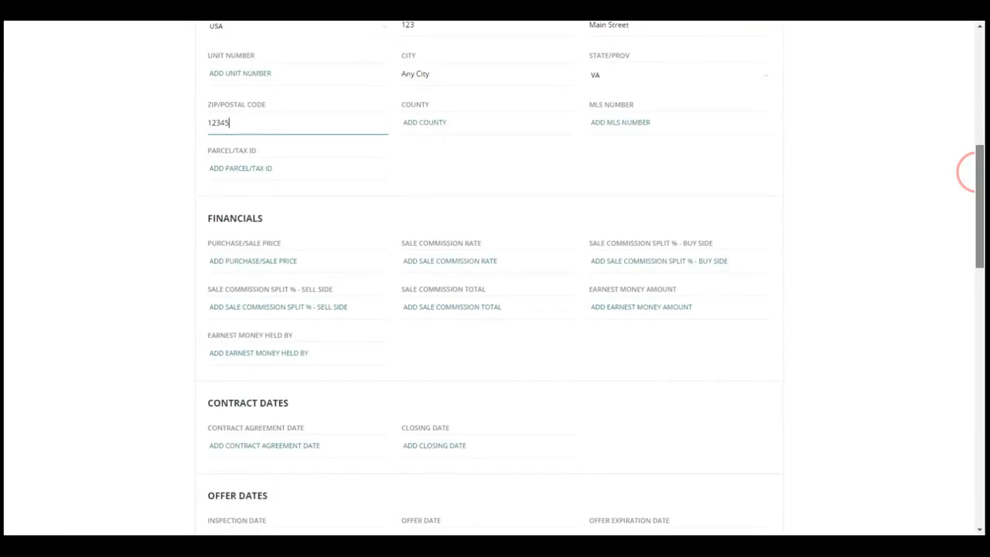
scroll(968, 172, down, 5)
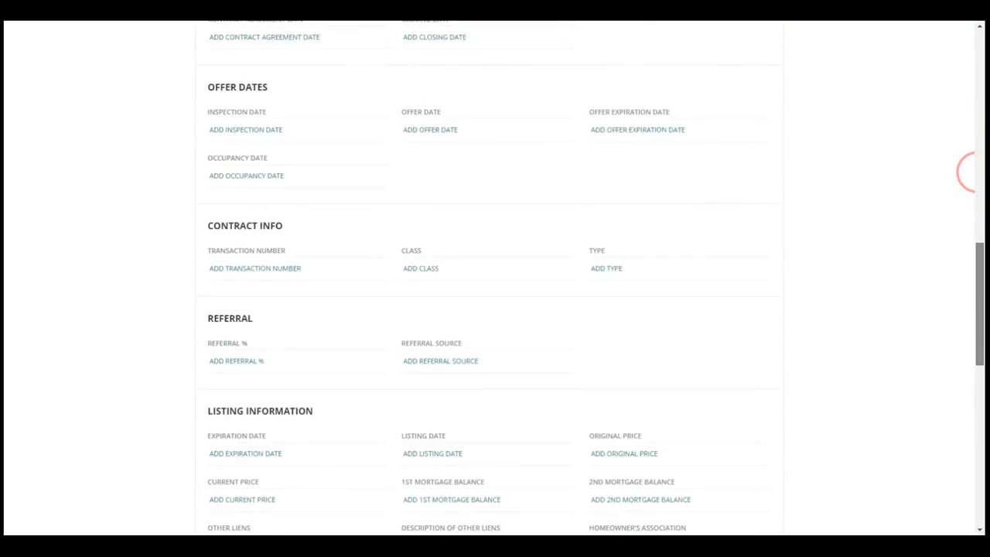
scroll(968, 171, down, 5)
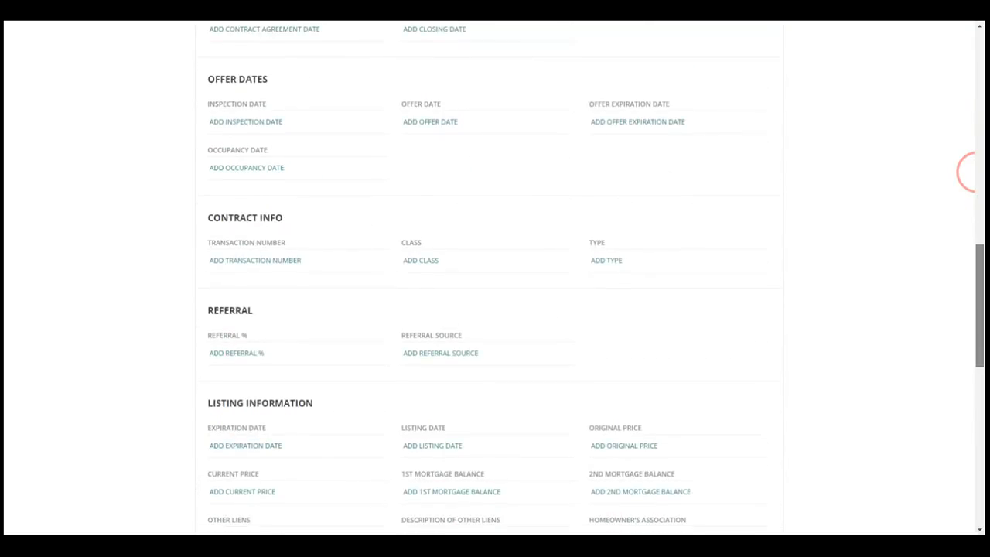
scroll(966, 172, down, 2)
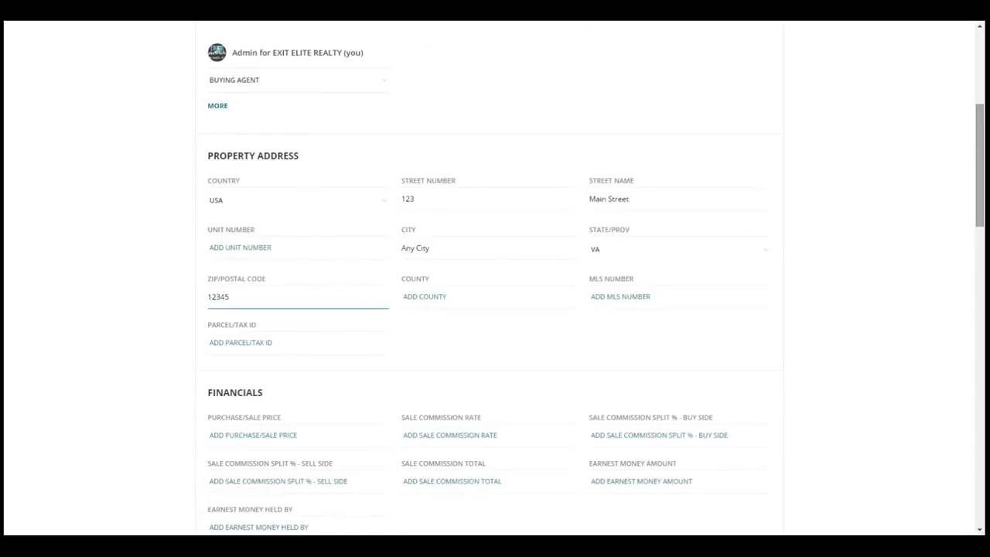
Save the loop details and return to the loop's overview page
scroll(954, 474, down, 13)
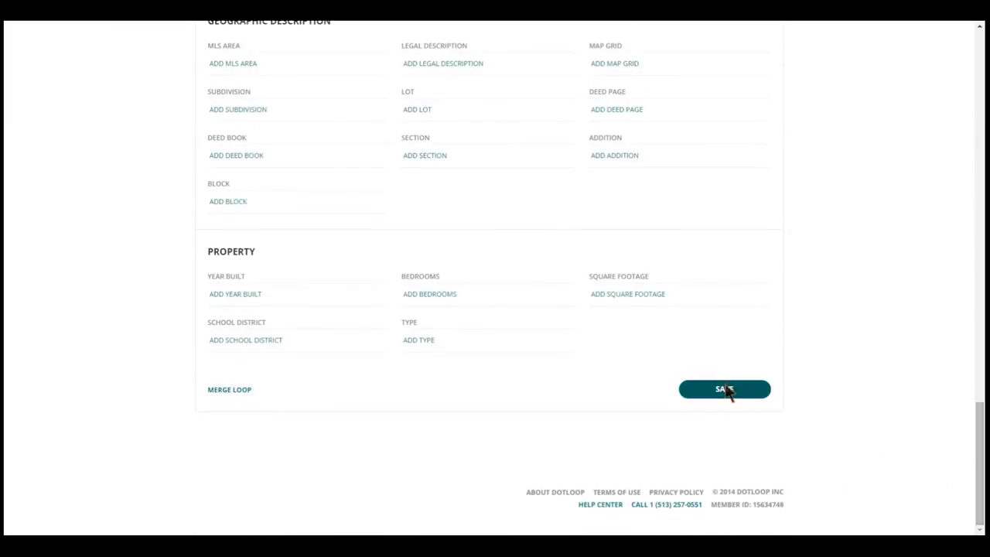
click(724, 388)
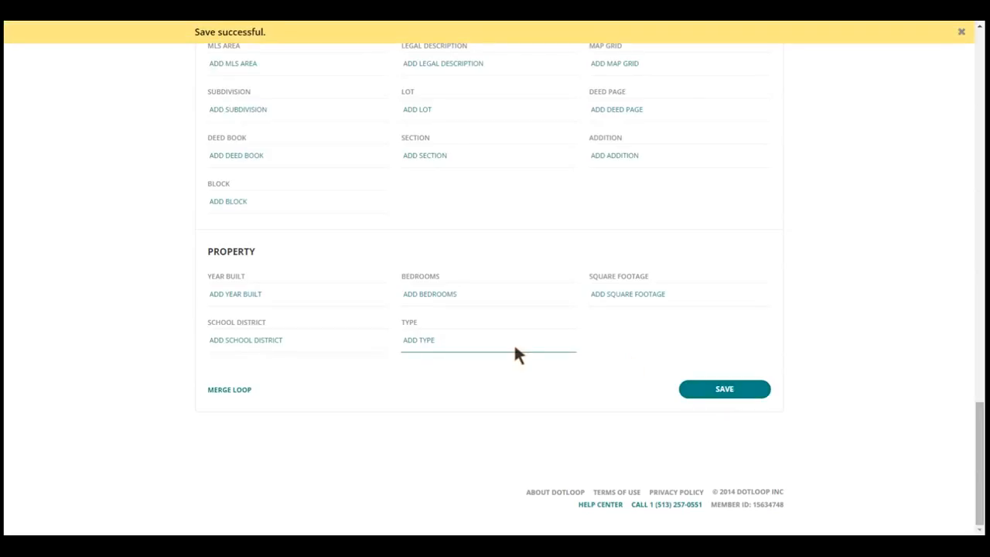
scroll(516, 338, up, 2)
scroll(518, 336, up, 15)
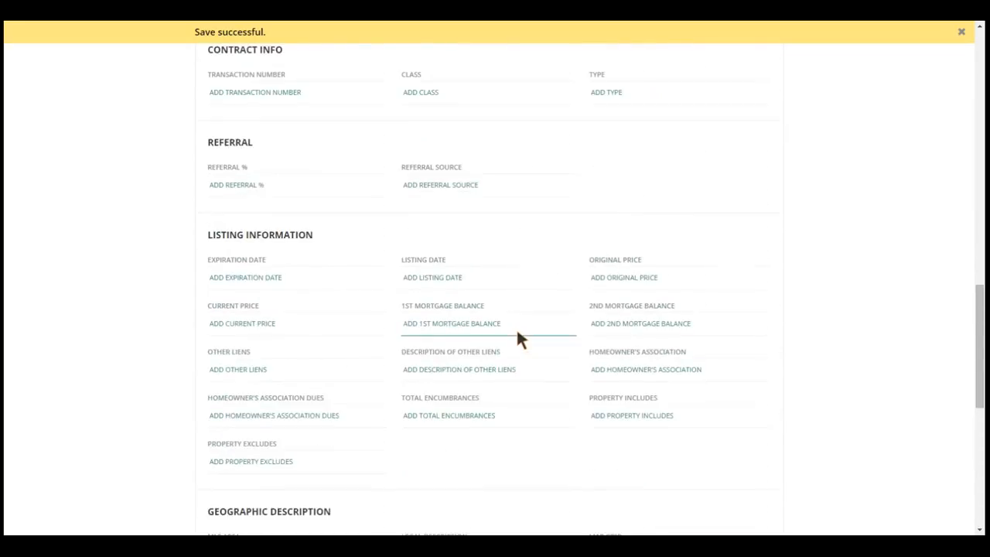
scroll(519, 338, up, 12)
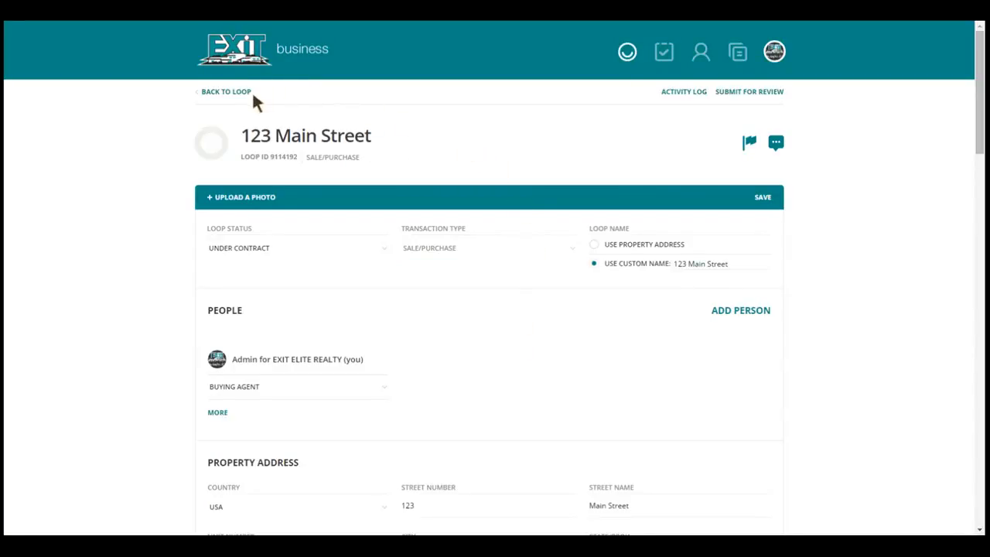
click(231, 96)
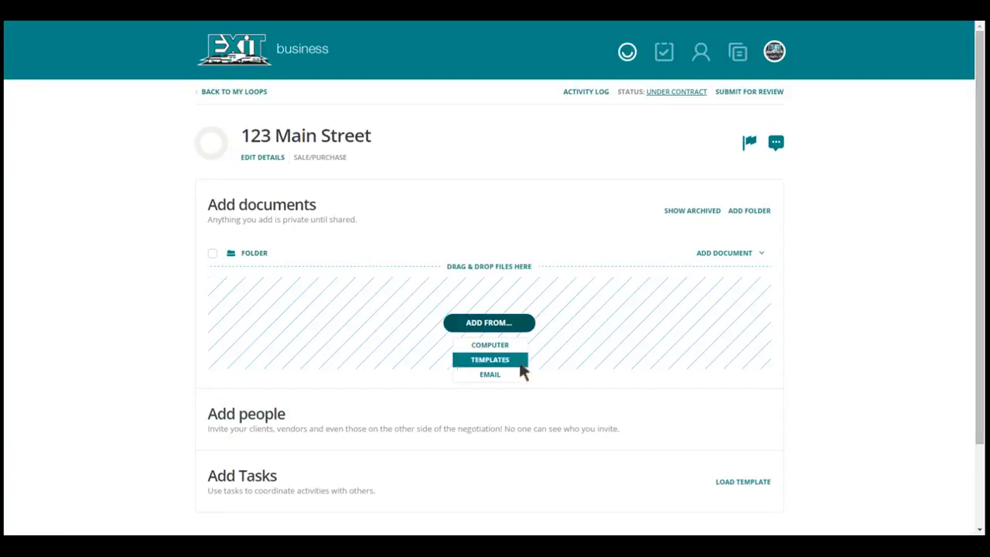
Upload the PDF VA - Regional Sales Contract (NVAR K1321) from the computer's Downloads folder into the loop's document folder
click(730, 254)
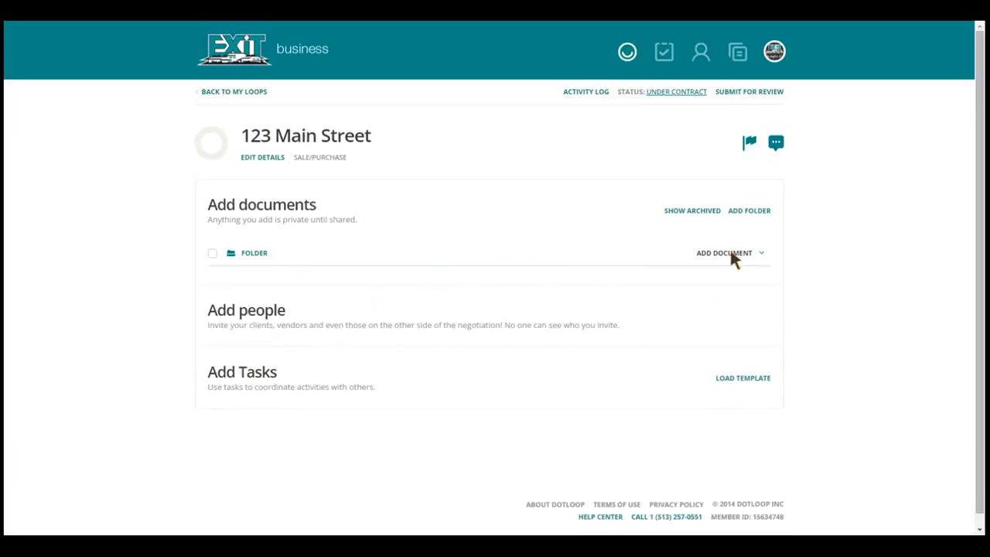
click(730, 253)
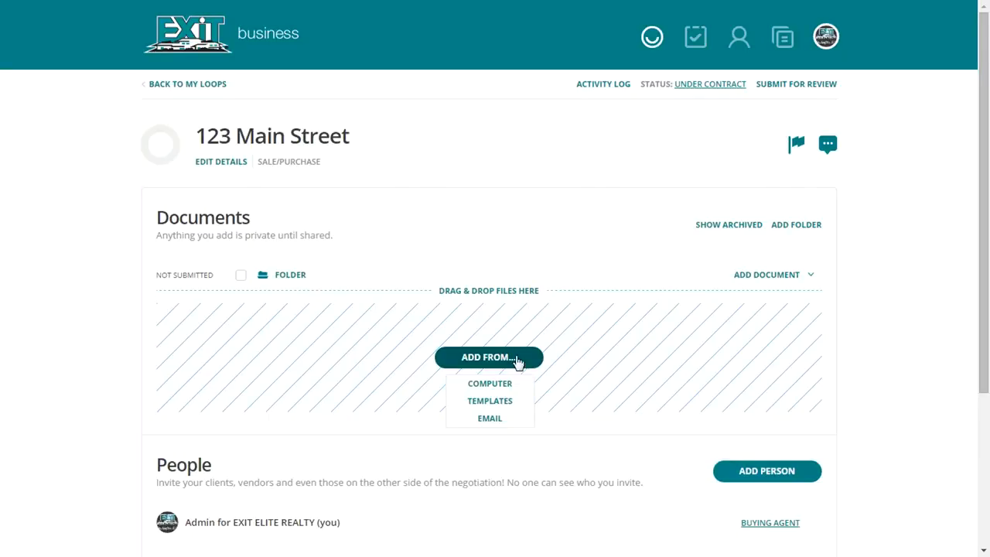
click(522, 385)
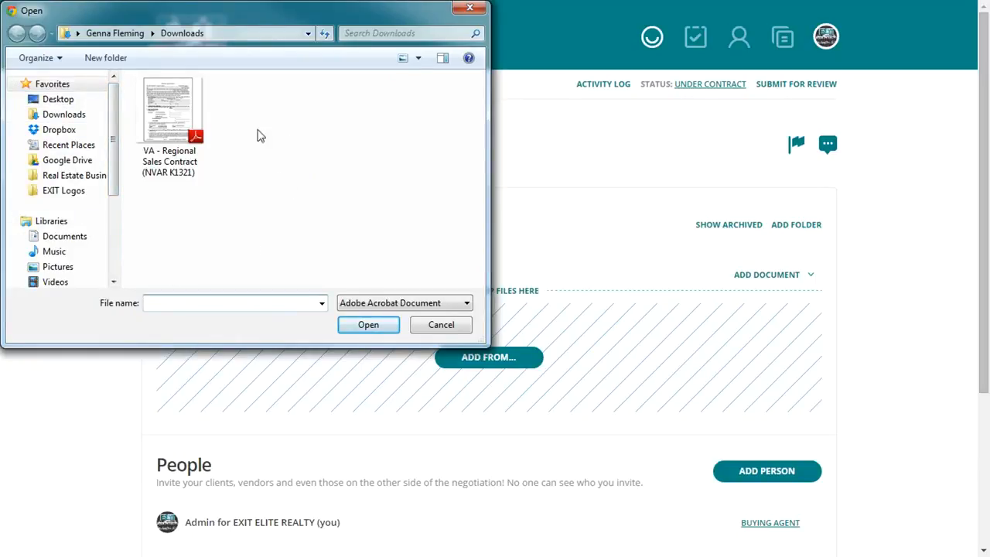
click(171, 118)
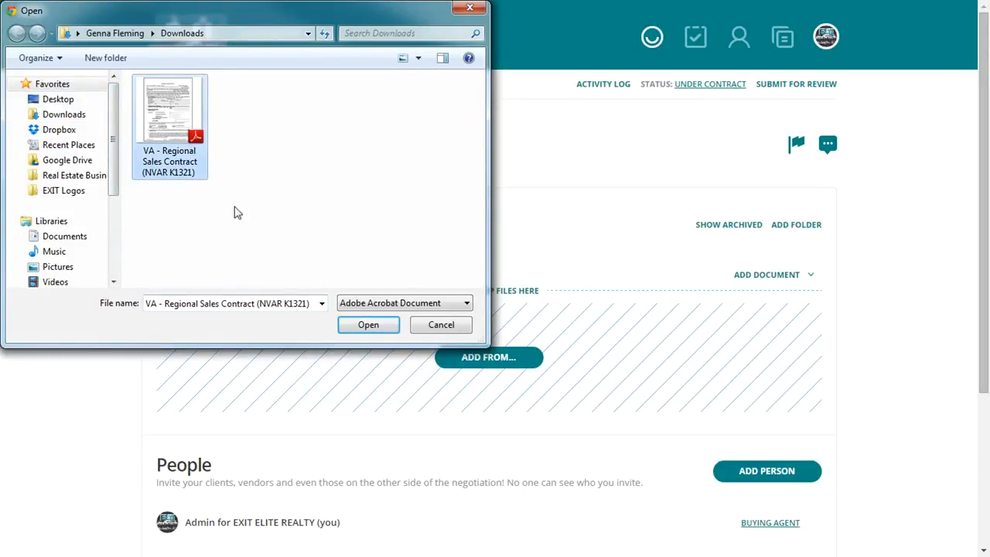
click(367, 324)
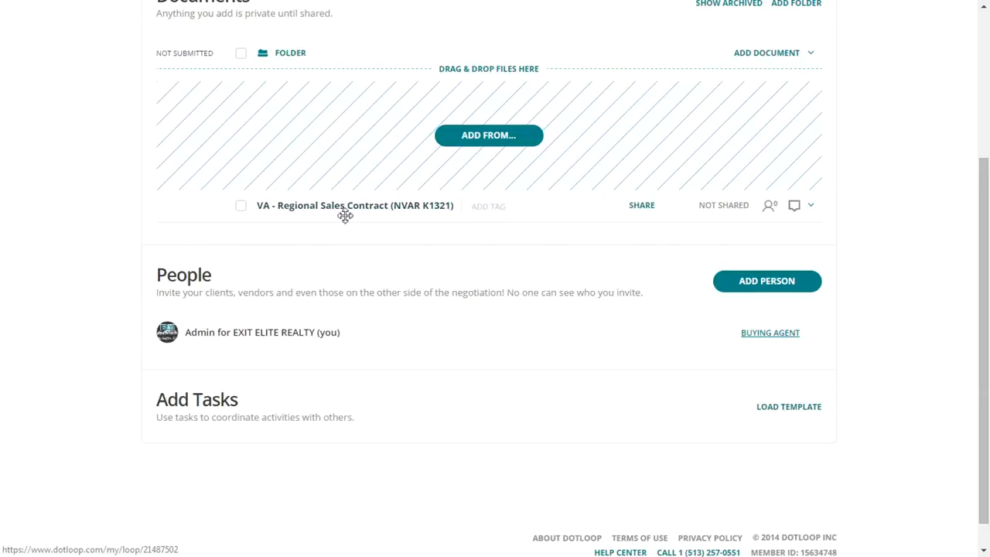
scroll(379, 232, up, 1)
scroll(386, 247, up, 1)
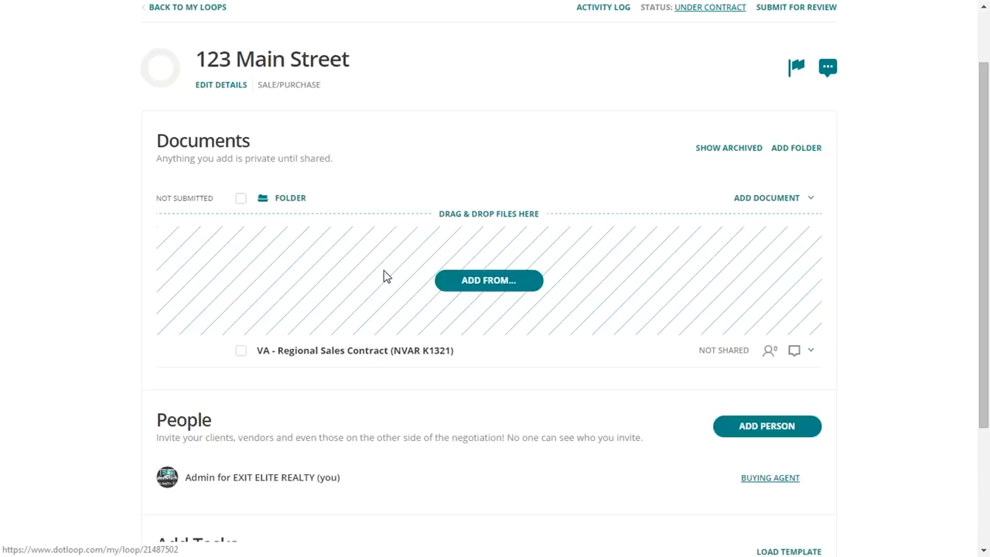
Add VA - Regional Sales Contract (NVAR K1321) again by dropping it from the Downloads window in Windows Explorer onto the loop's document area
key(alt+Tab)
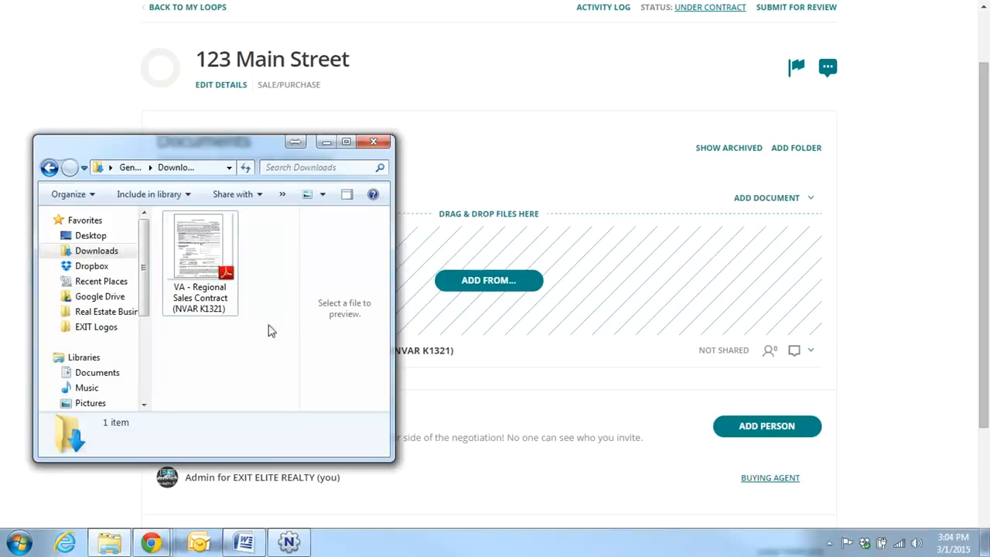
click(203, 253)
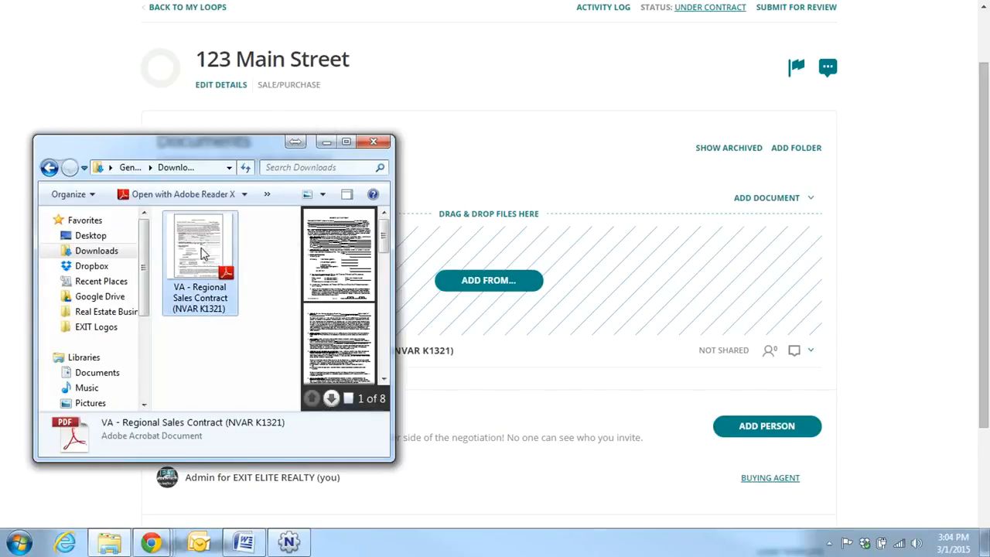
drag(202, 253, 645, 269)
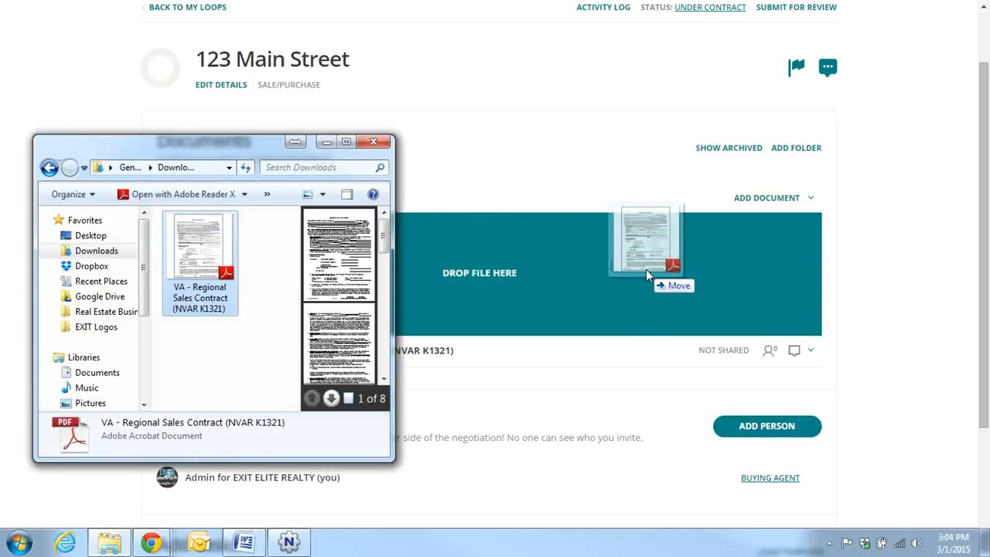
drag(645, 269, 646, 269)
scroll(647, 275, down, 2)
scroll(541, 278, up, 1)
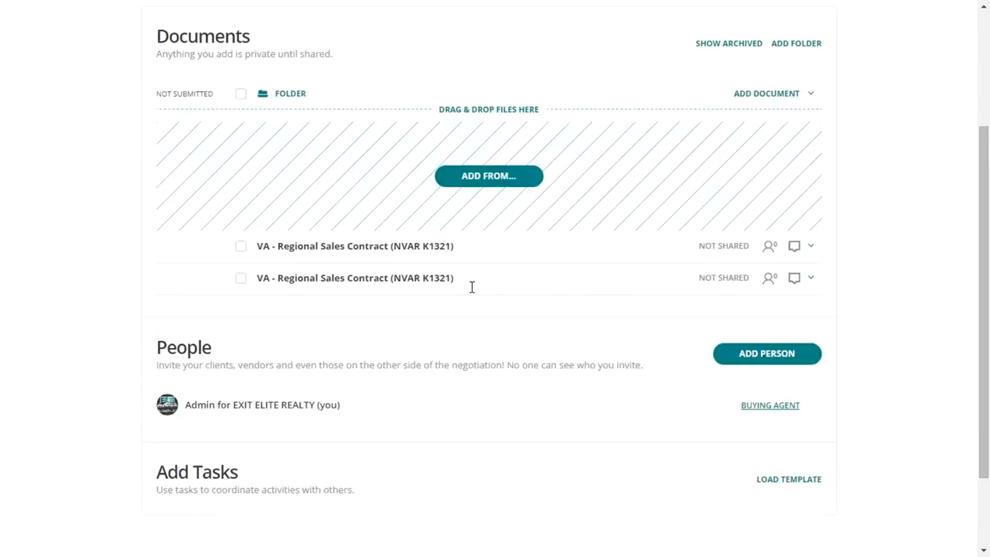
scroll(472, 293, up, 2)
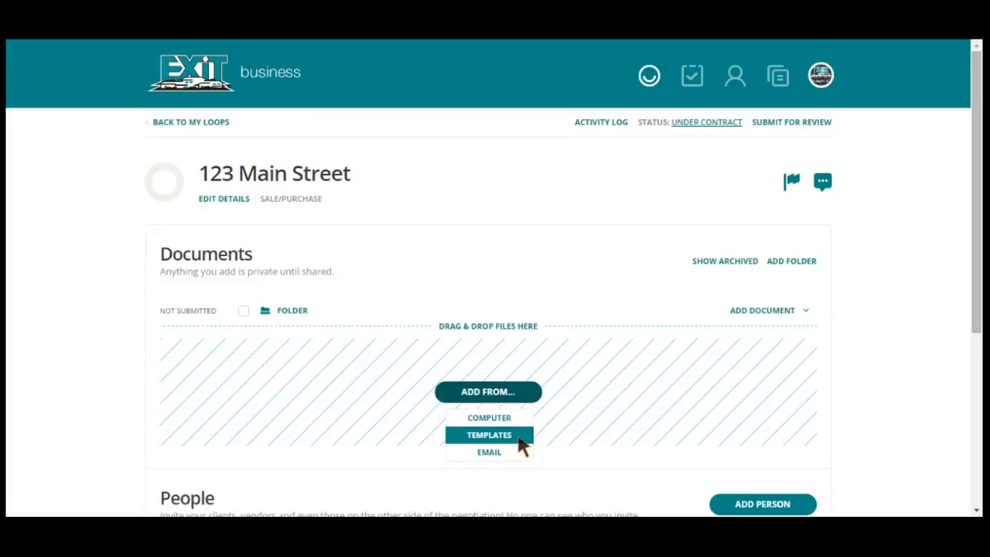
From the MAR Listing PKG templates, select MAR Listing Agreement, MD Residential Contract of Sale - 10.14 and MD - General Residential Dwelling Lease Template
click(517, 435)
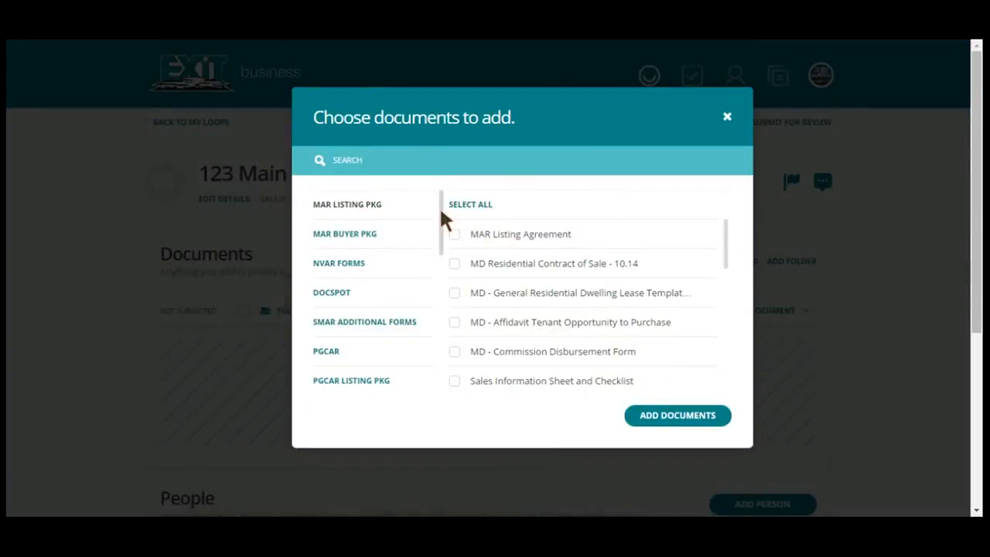
drag(441, 215, 434, 195)
click(391, 165)
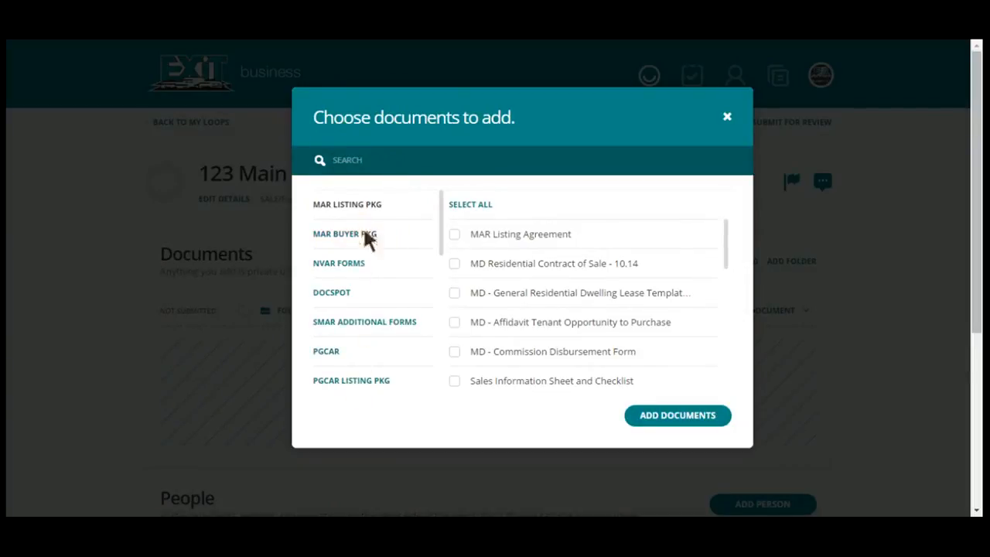
click(453, 233)
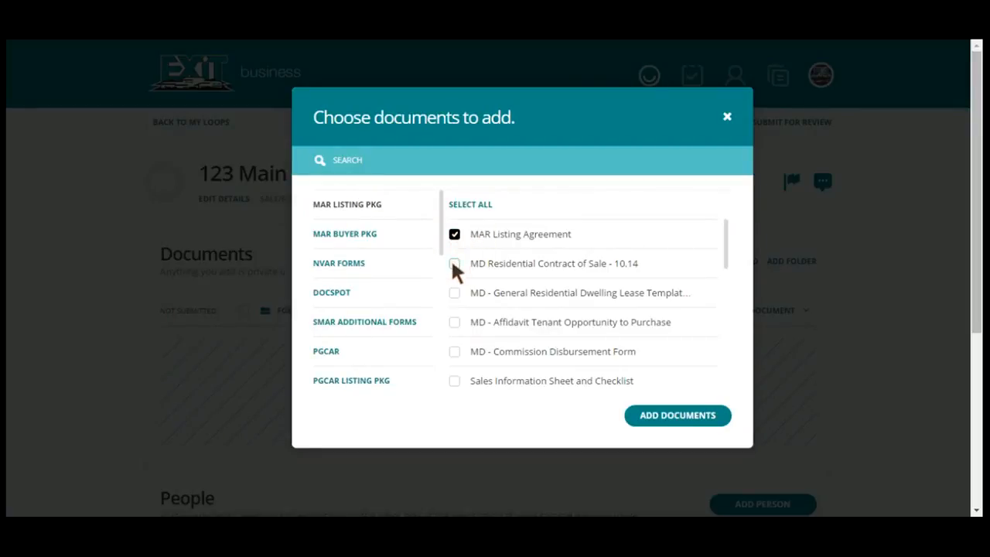
click(454, 265)
click(454, 294)
Browse the EXIT Elite Realty document templates, return to MAR Listing PKG and add its checked documents to the loop
drag(442, 205, 444, 364)
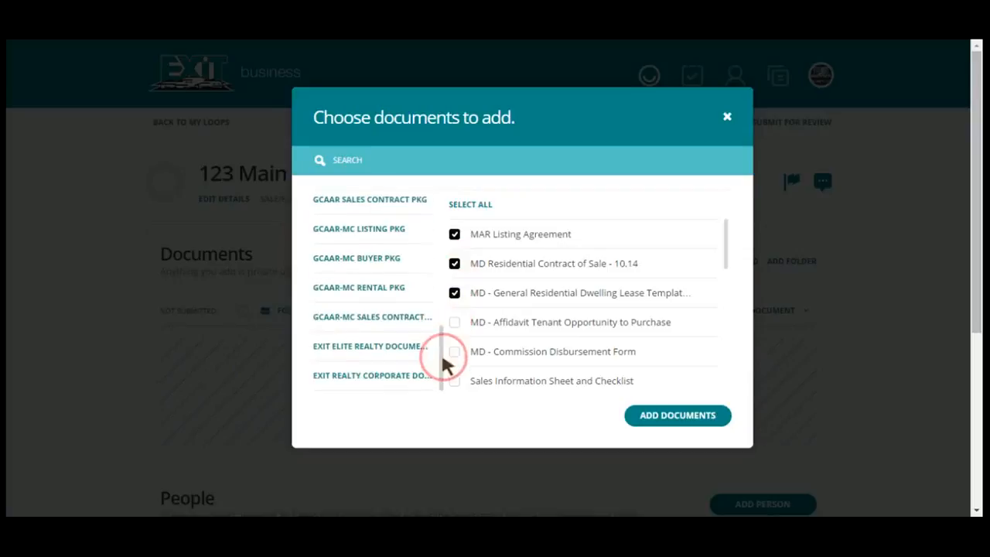
click(352, 348)
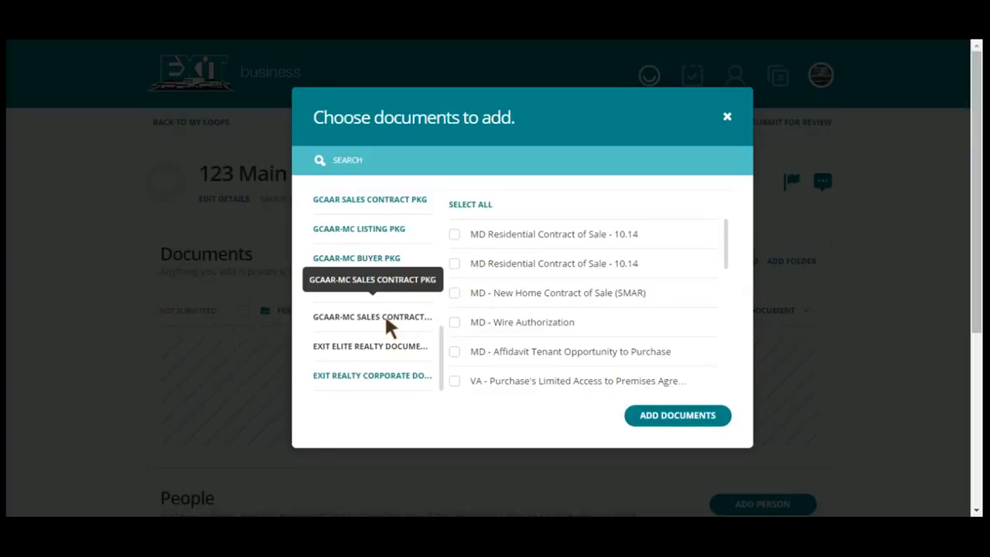
drag(438, 340, 441, 194)
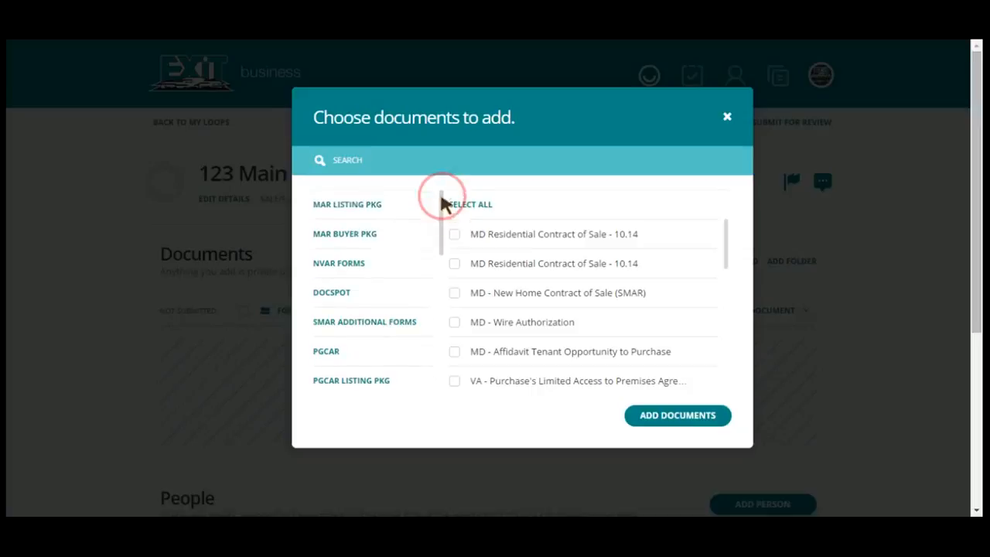
click(414, 205)
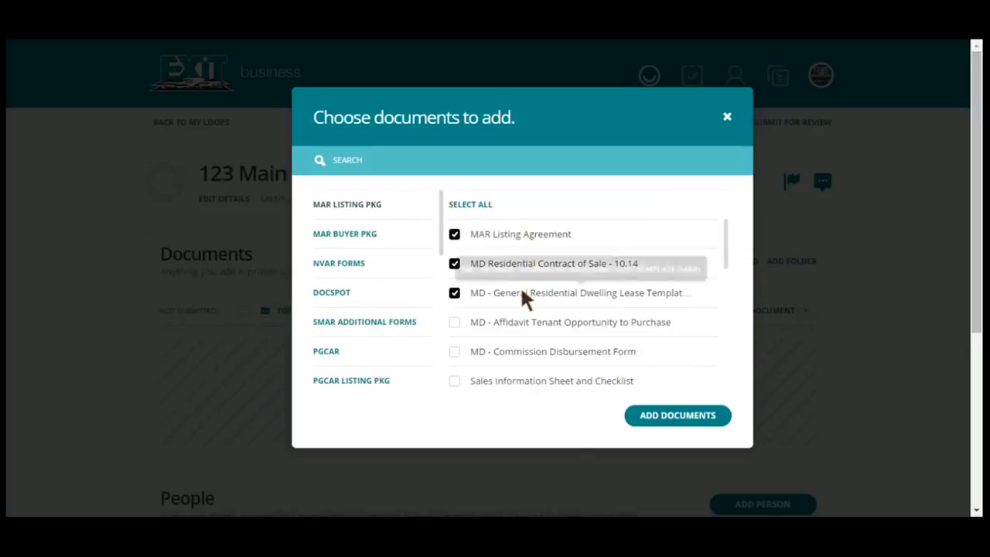
click(678, 418)
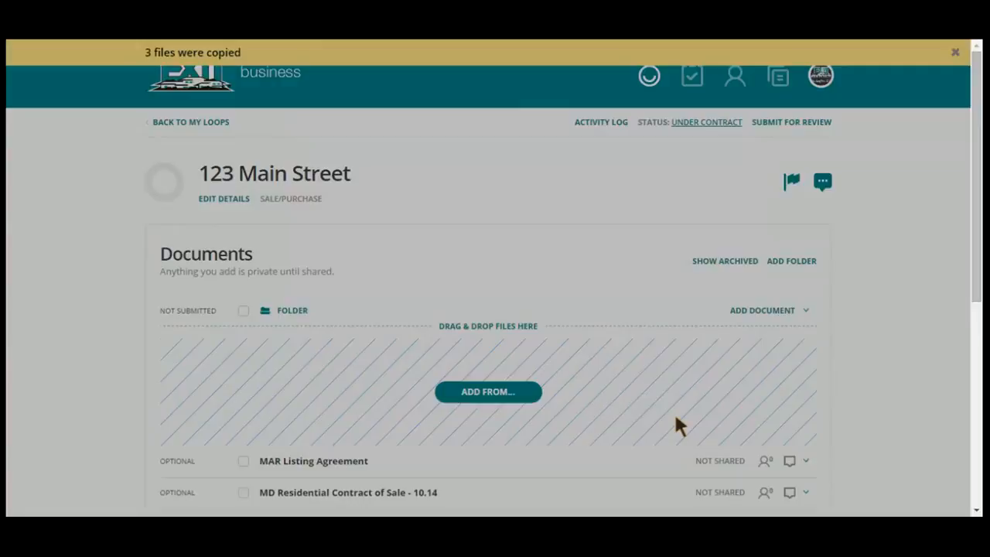
scroll(596, 353, down, 1)
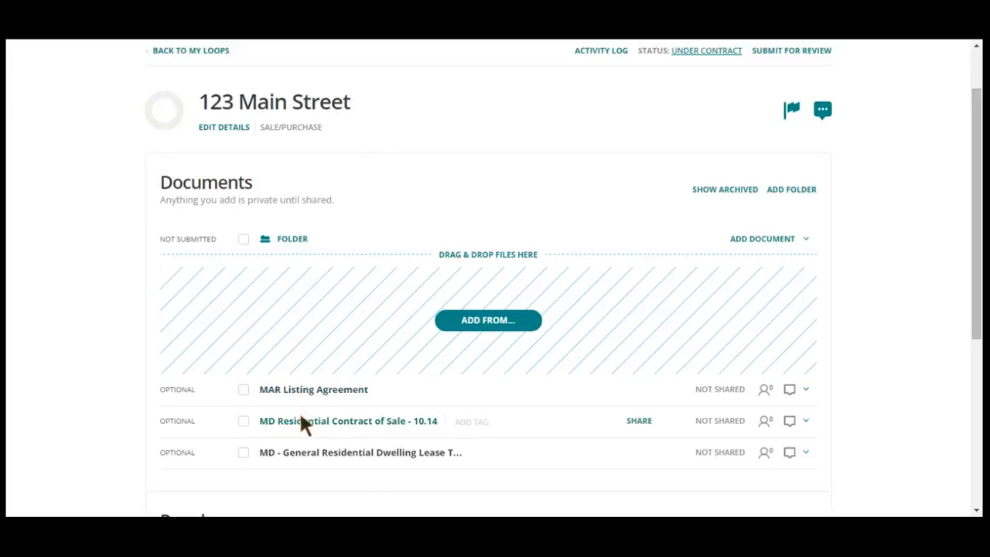
drag(300, 418, 312, 478)
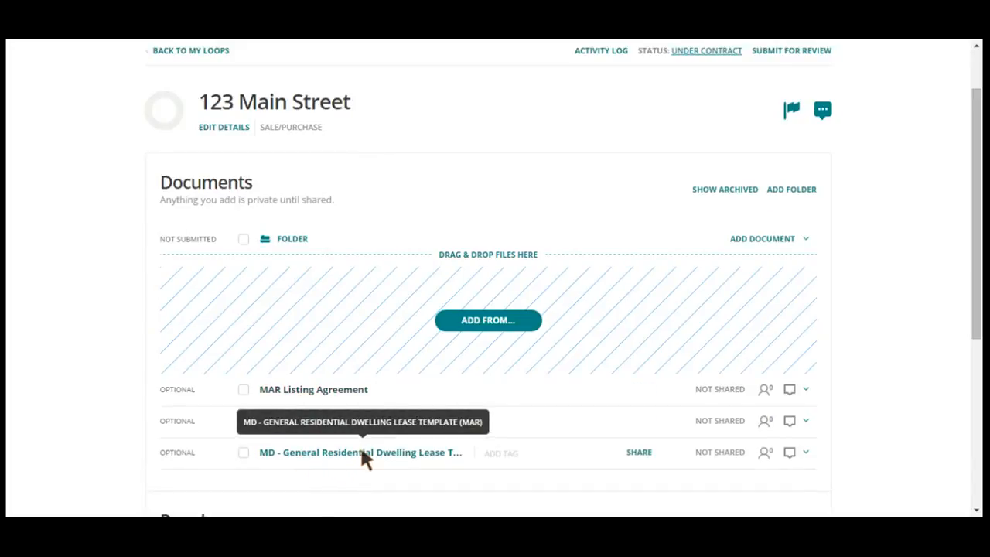
scroll(453, 465, down, 1)
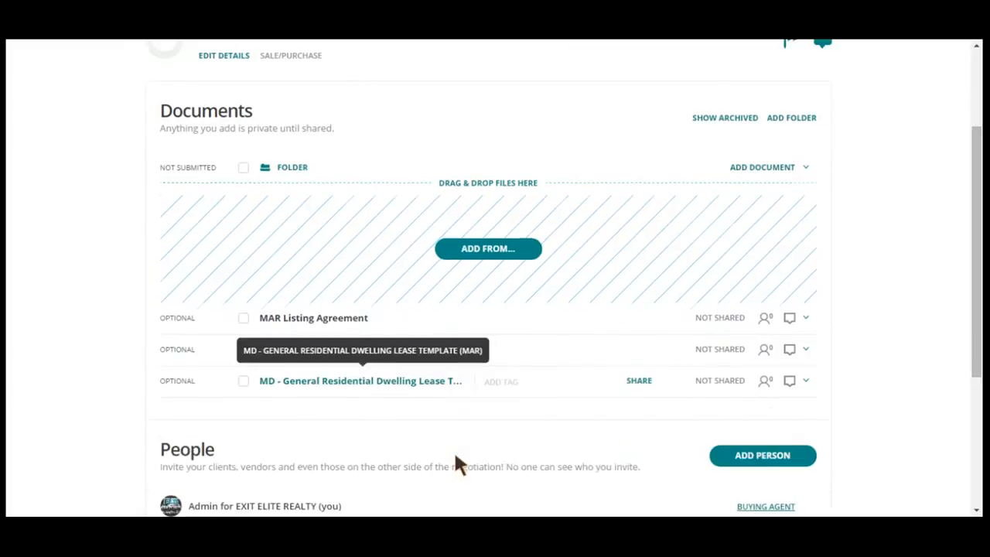
Display the email address for sending files into the loop's document folder and copy it
click(511, 248)
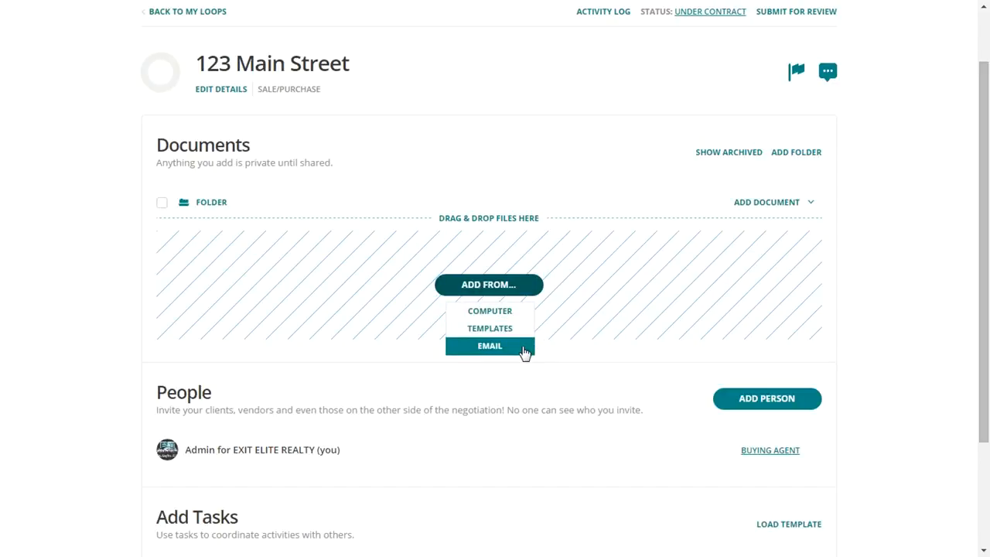
click(507, 349)
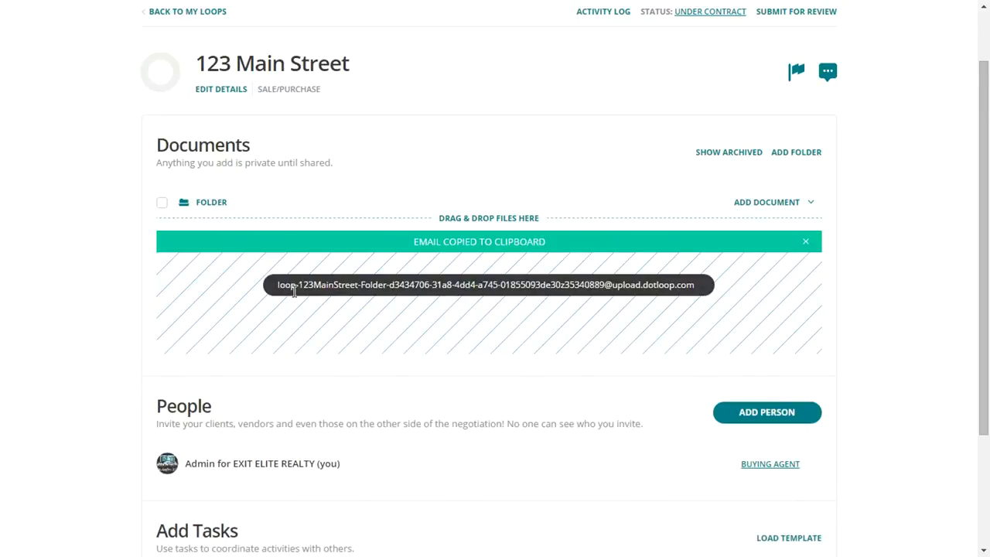
drag(277, 286, 644, 261)
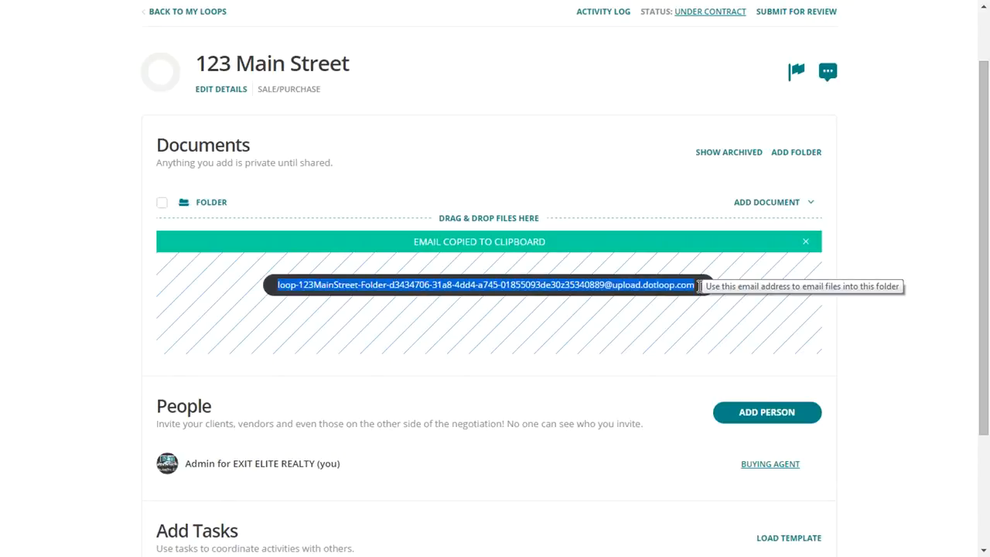
right_click(607, 285)
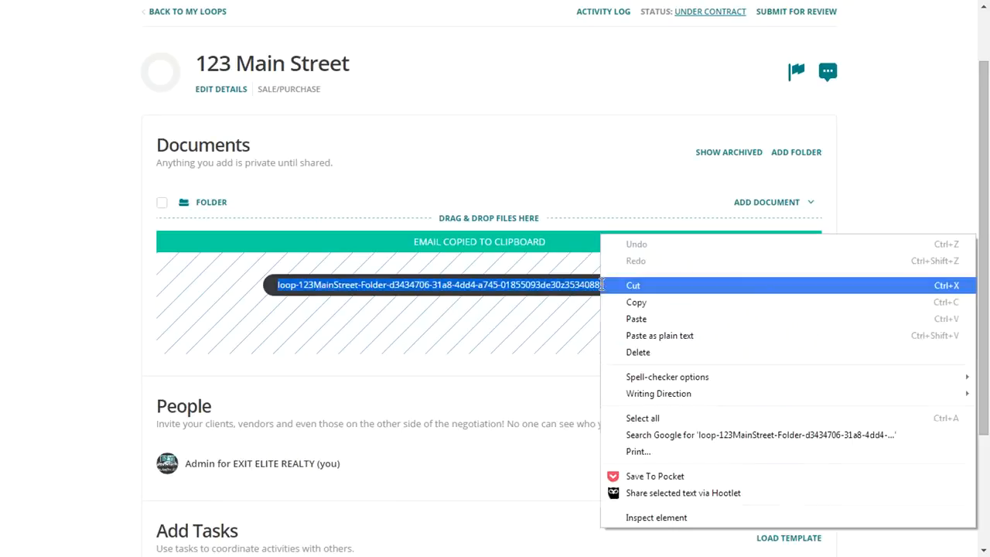
click(667, 306)
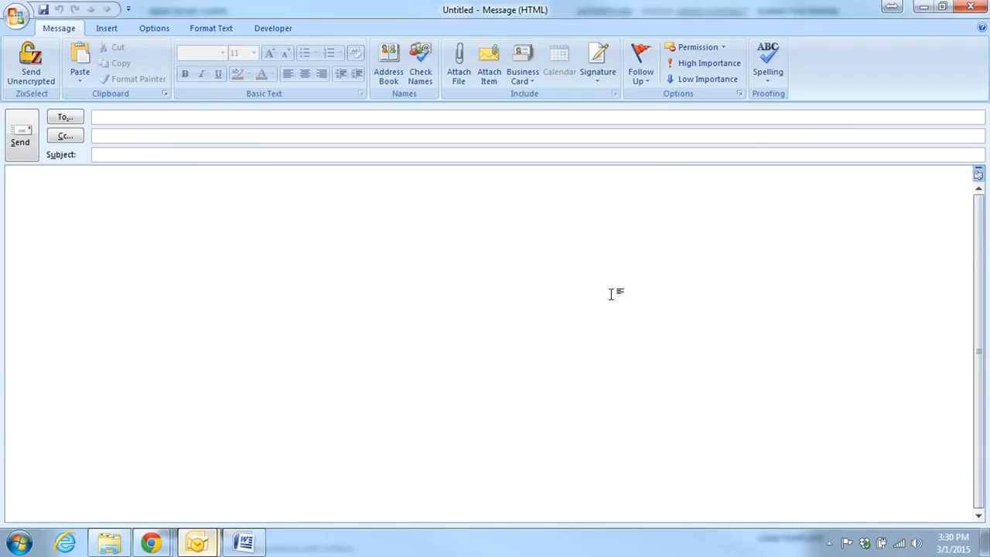
Switch to a new Outlook message and paste the folder's upload email address as the recipient
right_click(164, 118)
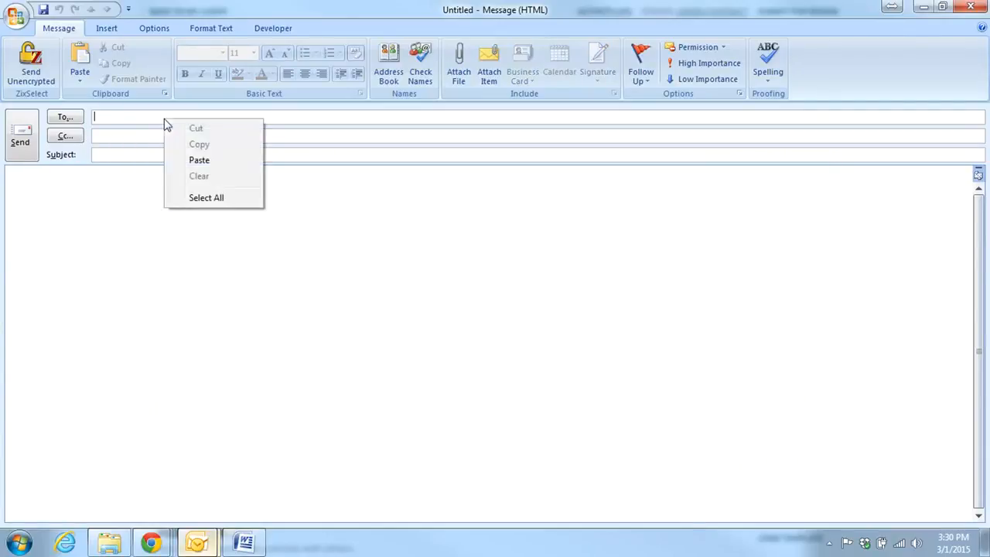
click(200, 160)
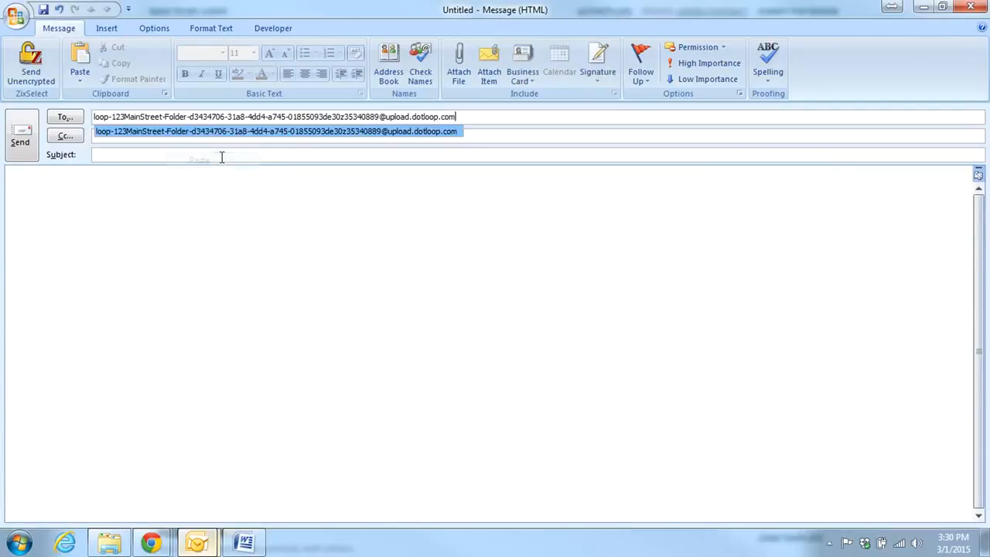
click(270, 198)
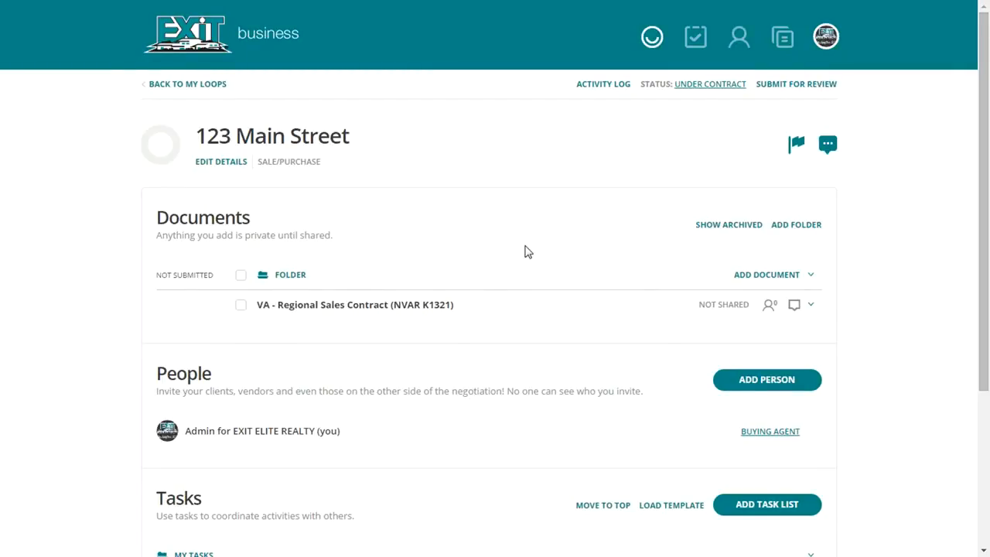
Start adding a person to the loop, entering the buyer's full name, the Buyer role and the suggested email address
scroll(524, 252, down, 2)
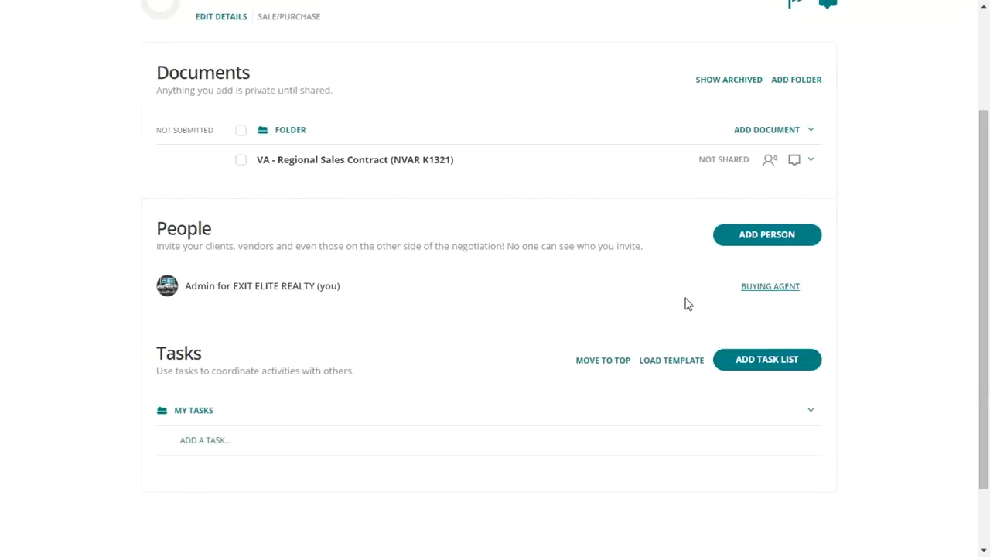
click(739, 242)
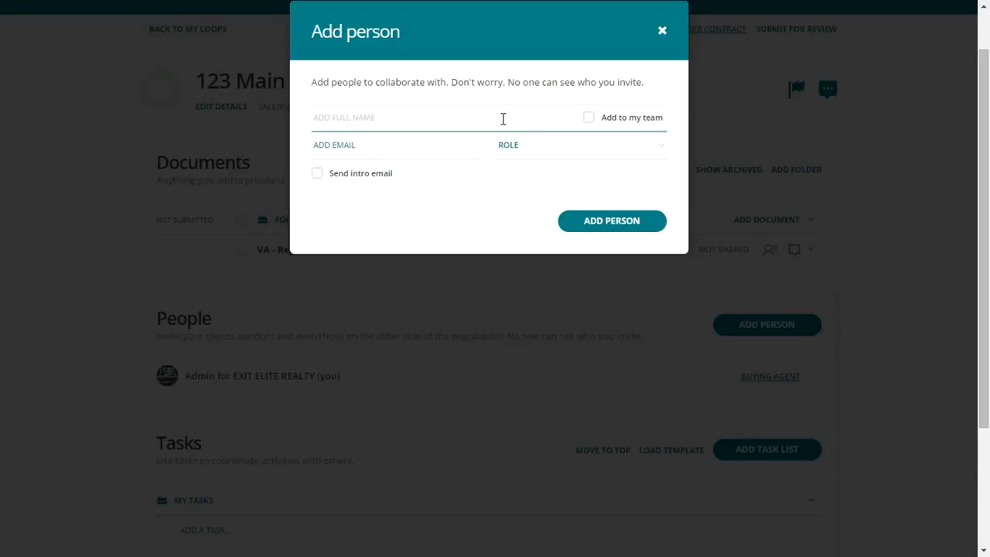
text(Minnie Mouse)
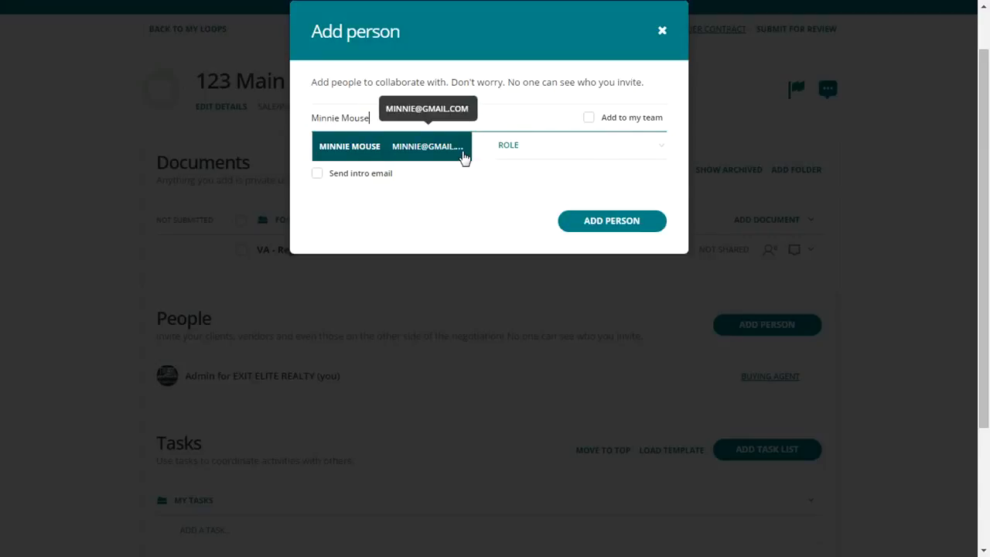
key(Tab)
click(501, 150)
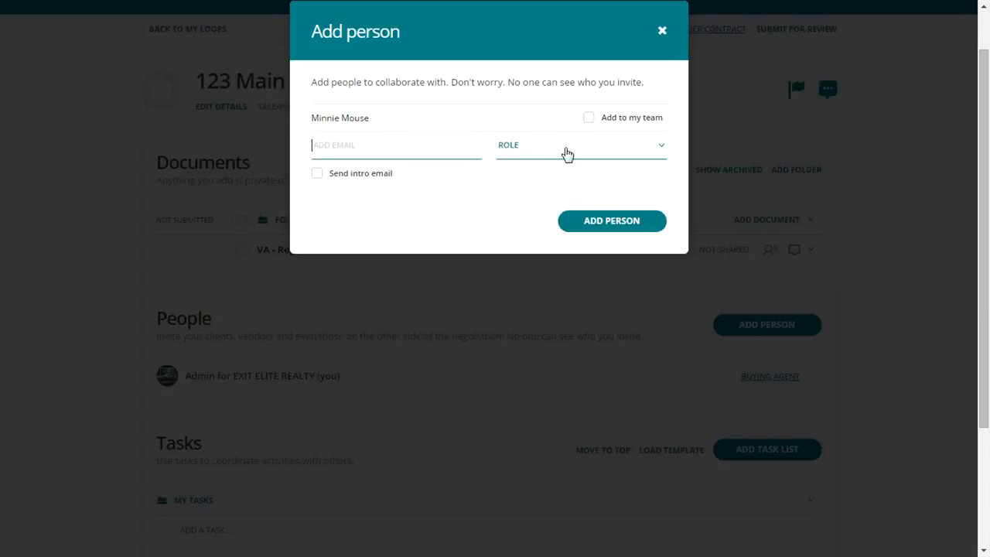
click(566, 153)
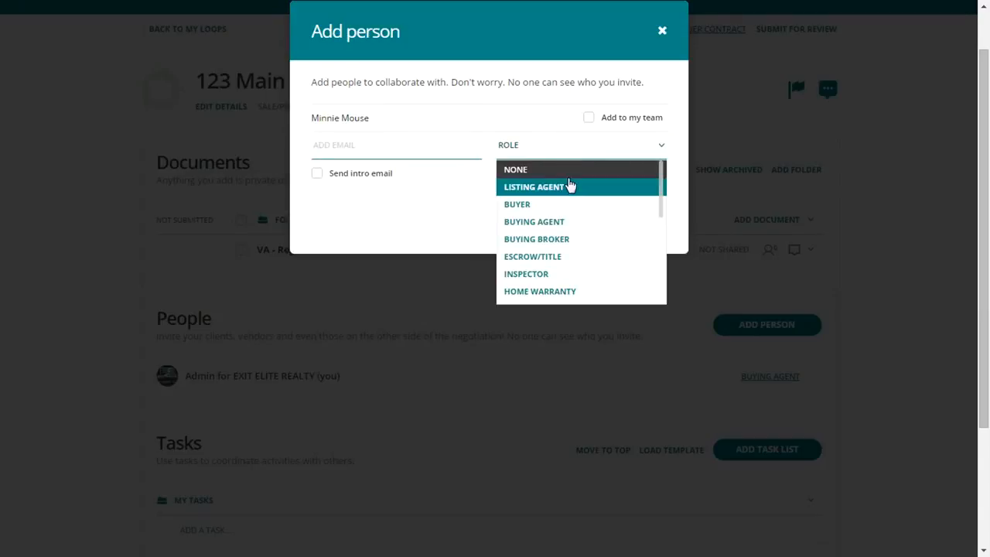
click(570, 205)
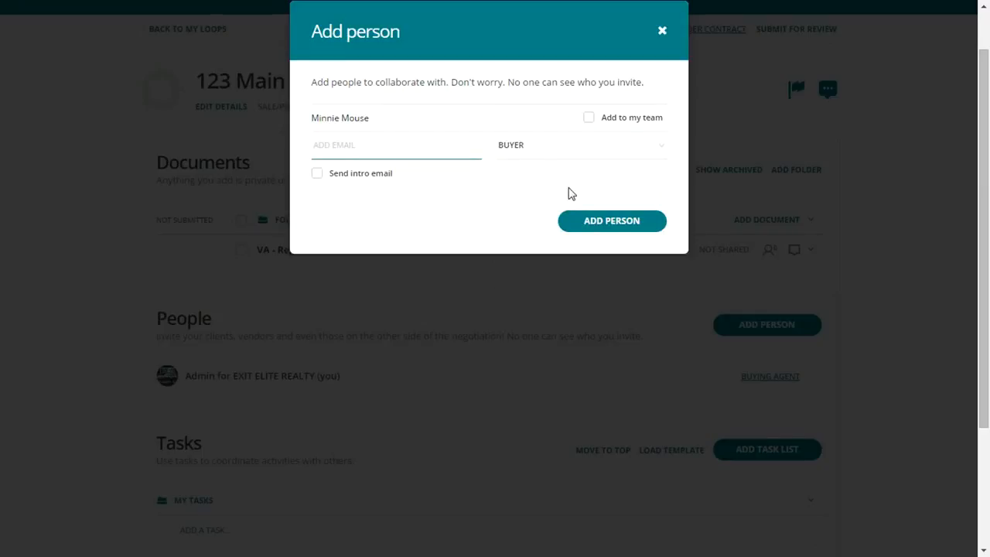
text(minnie)
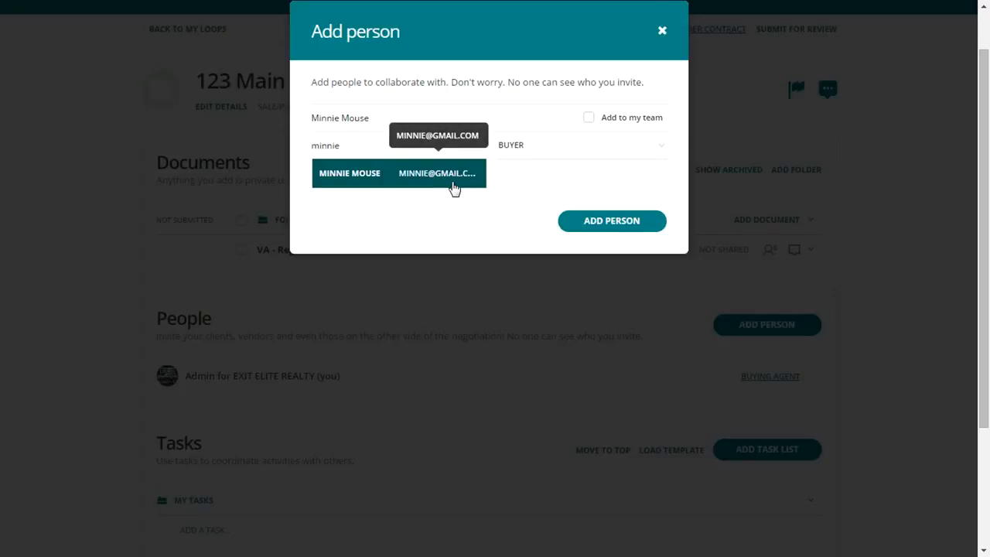
click(453, 186)
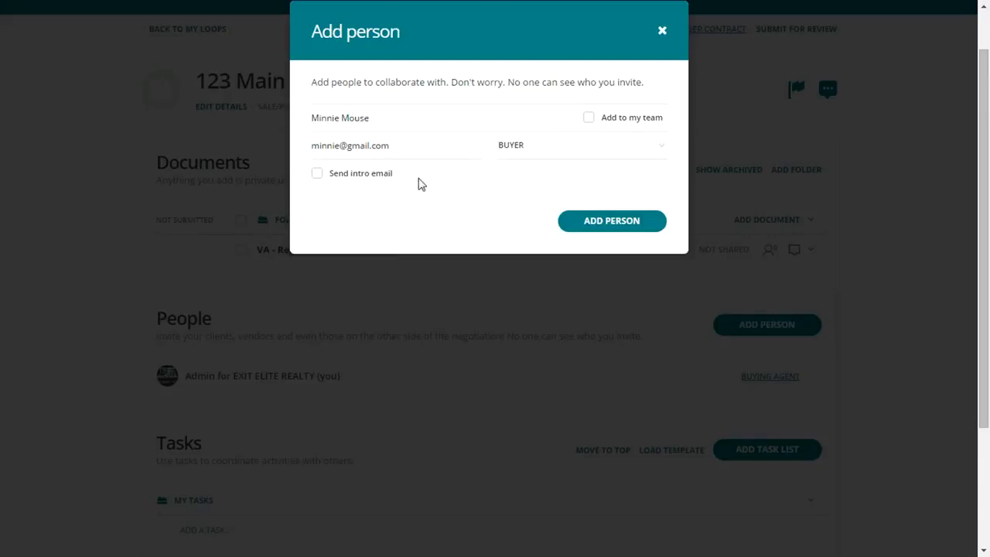
Include an intro email greeting the buyer with the message "Please check out my loop!" and add the person to the loop
click(349, 174)
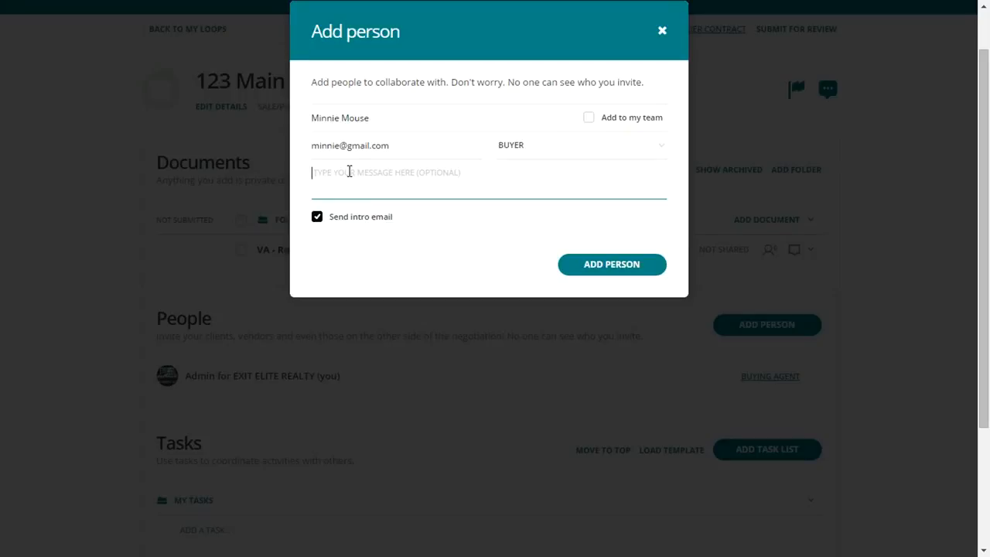
text(Hey Minnie,)
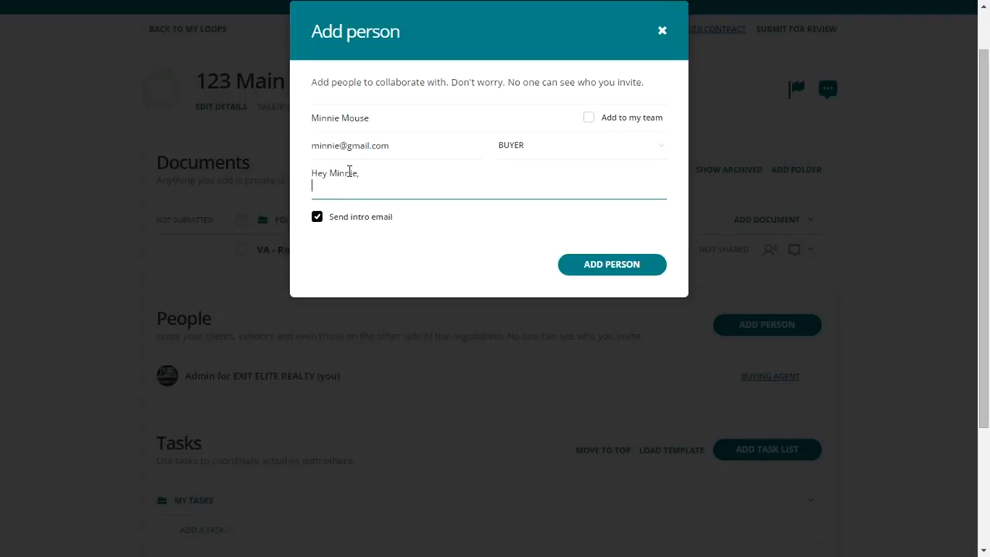
key(Return)
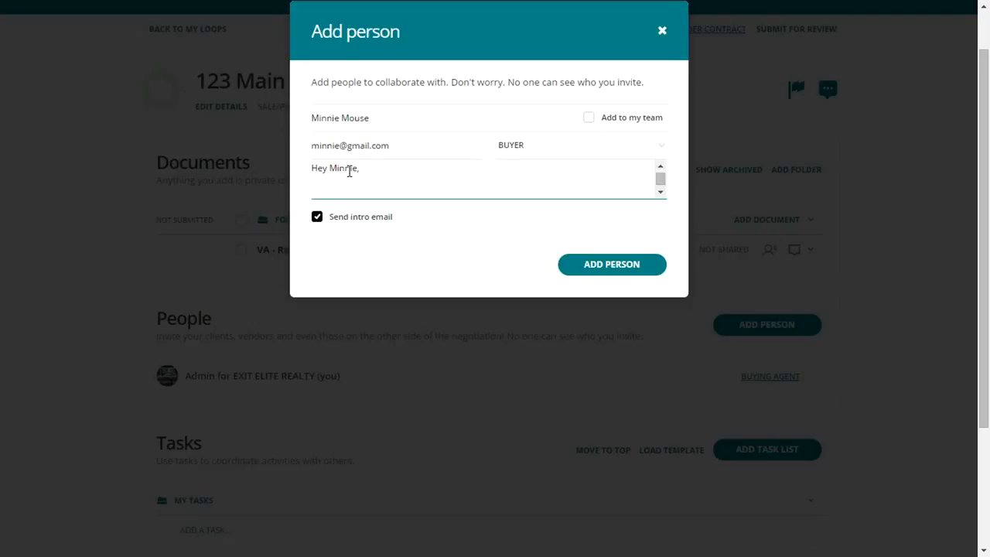
text(Please check out my loop)
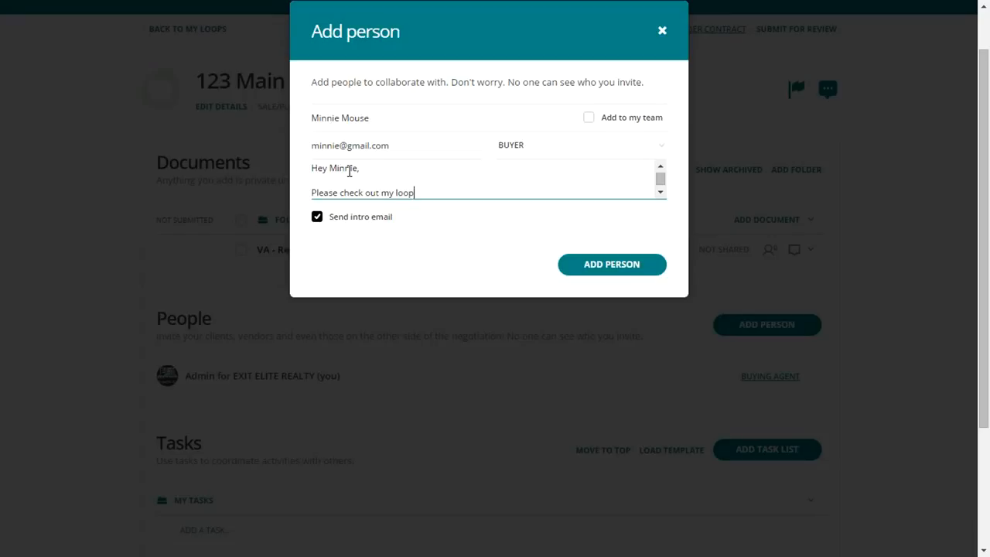
text(!)
click(594, 267)
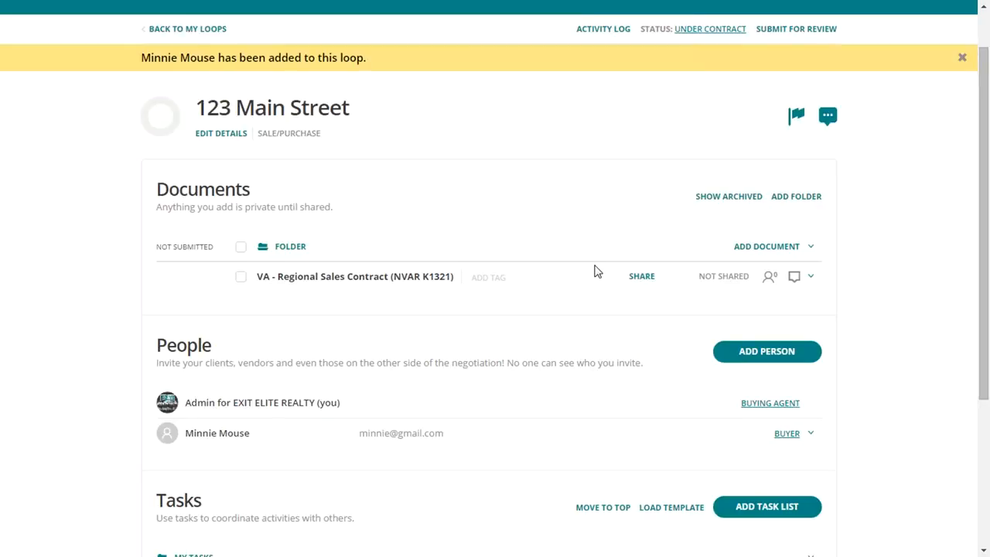
Add a task named "Schedule Inspections" to the My Tasks list and make it due this week
scroll(503, 311, down, 1)
scroll(504, 312, down, 1)
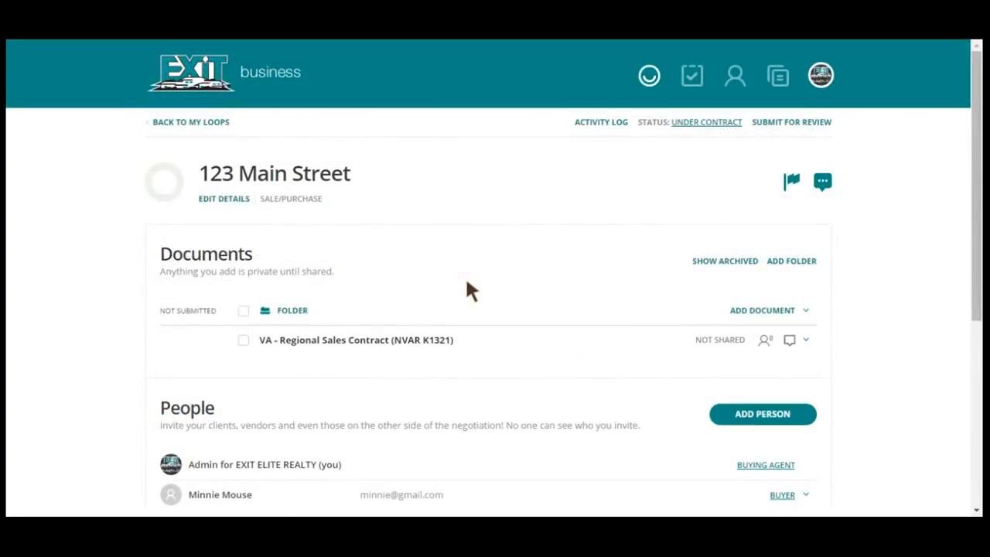
scroll(467, 282, down, 4)
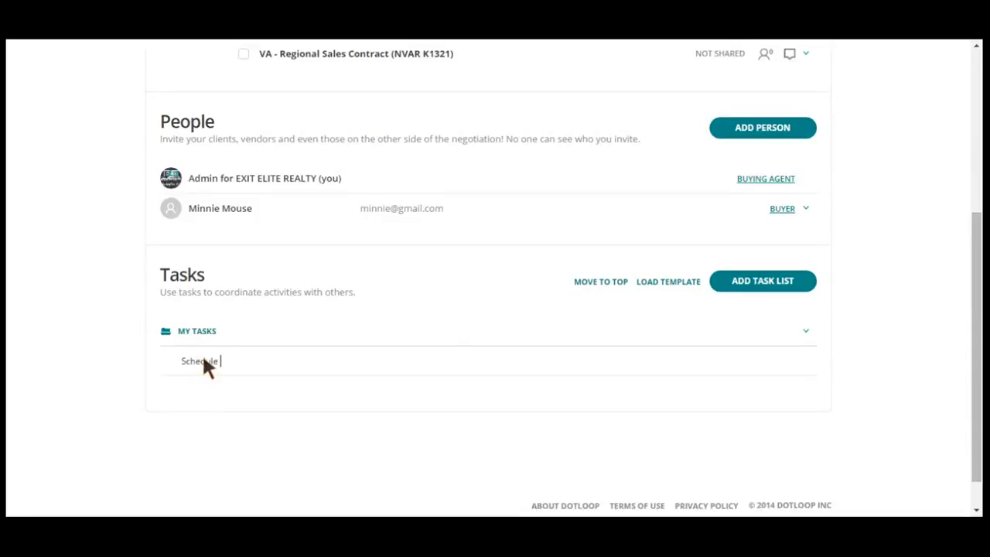
text(pections)
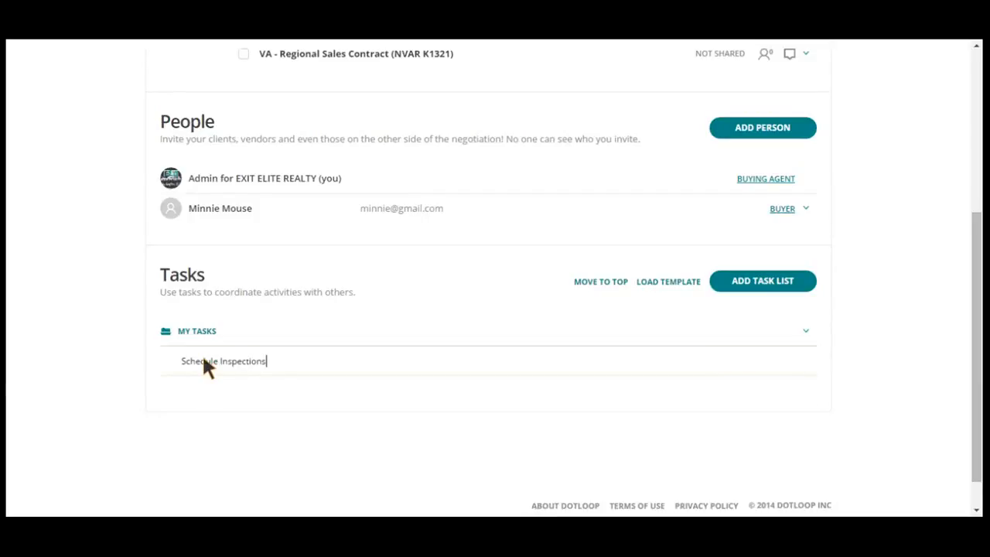
key(Return)
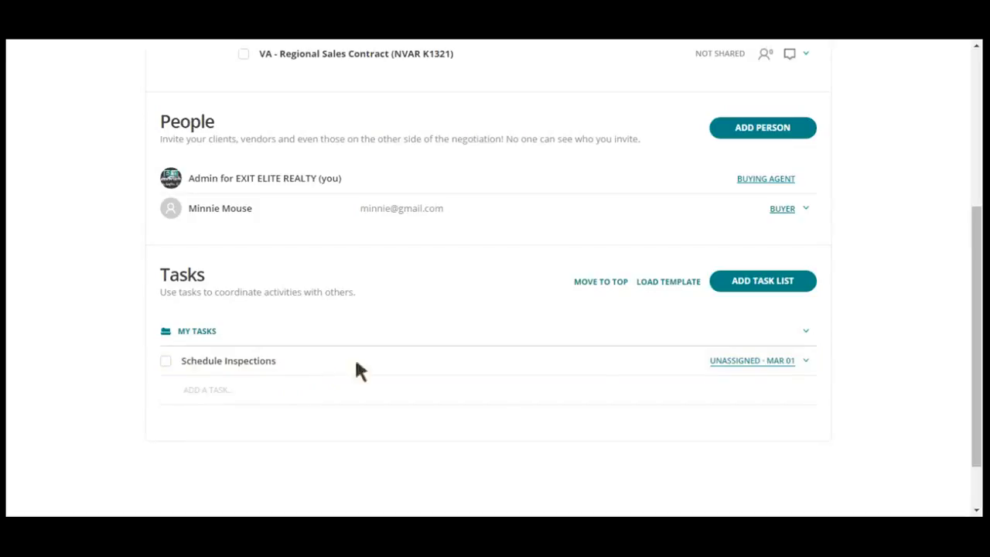
click(767, 361)
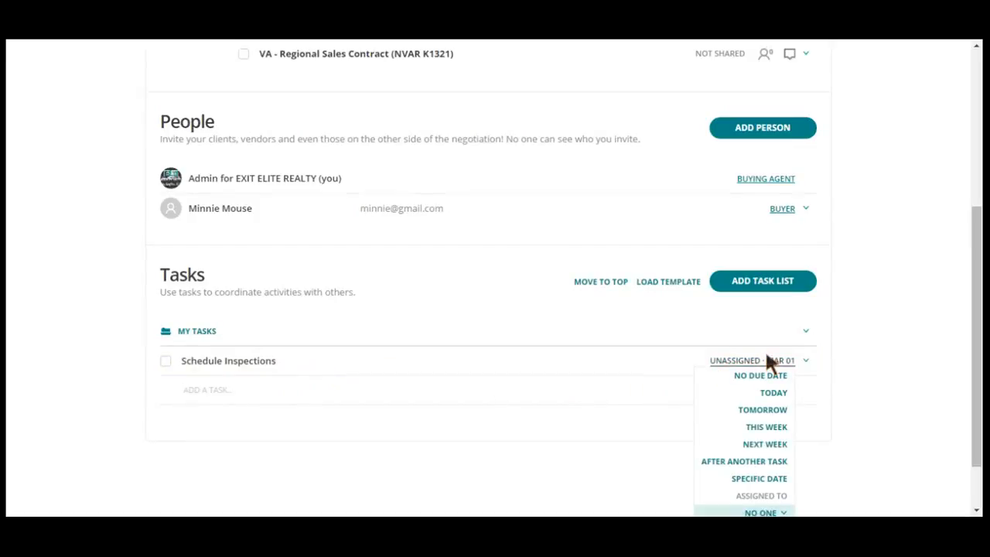
click(773, 427)
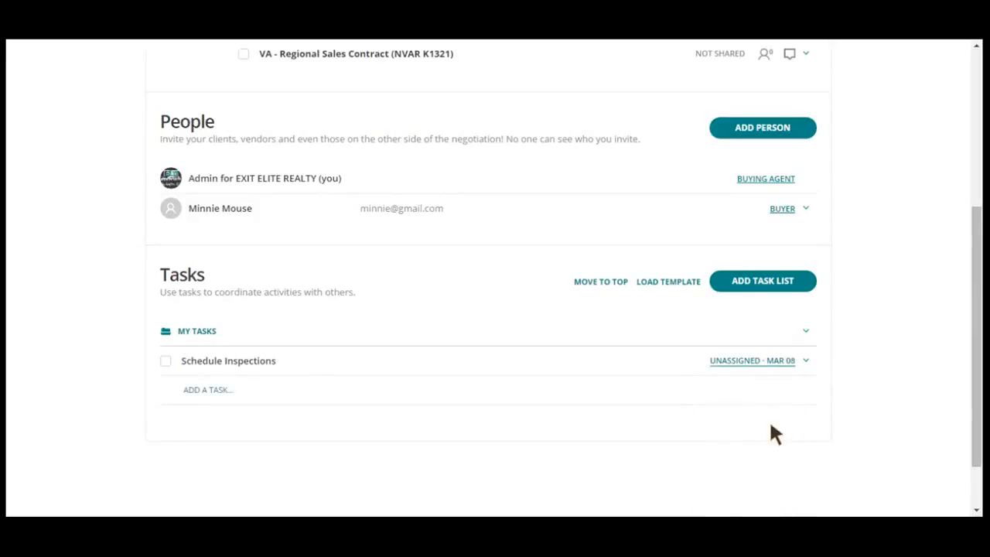
Mark the Schedule Inspections task as completed and delete it from the task list
click(165, 362)
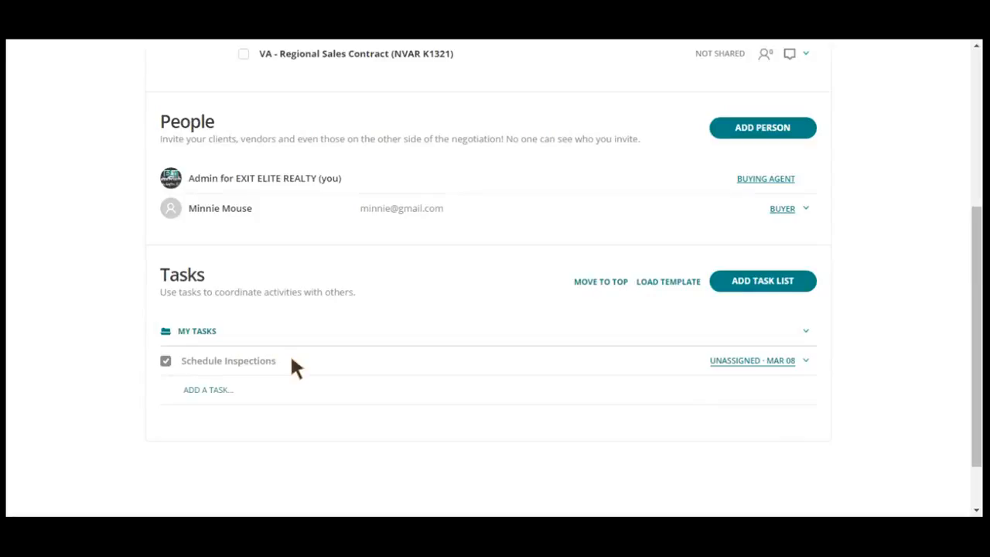
click(806, 361)
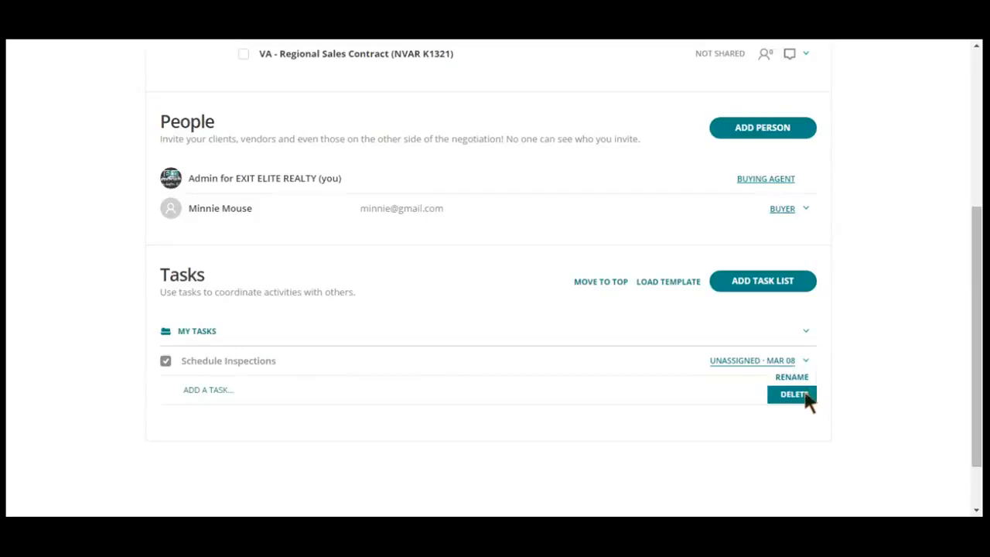
click(804, 396)
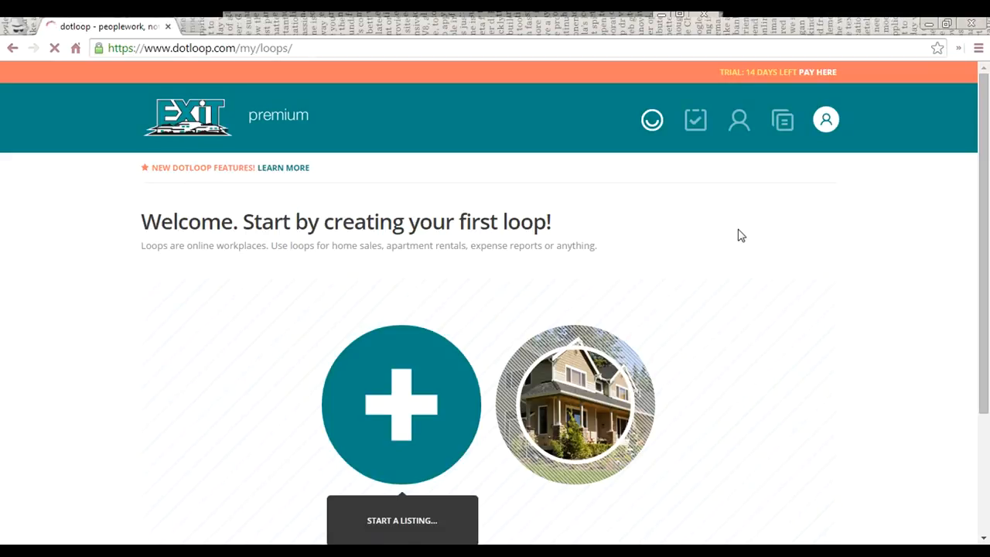
Examine the Help Center link, support phone line and member ID in the footer of the My Loops page
scroll(739, 235, down, 3)
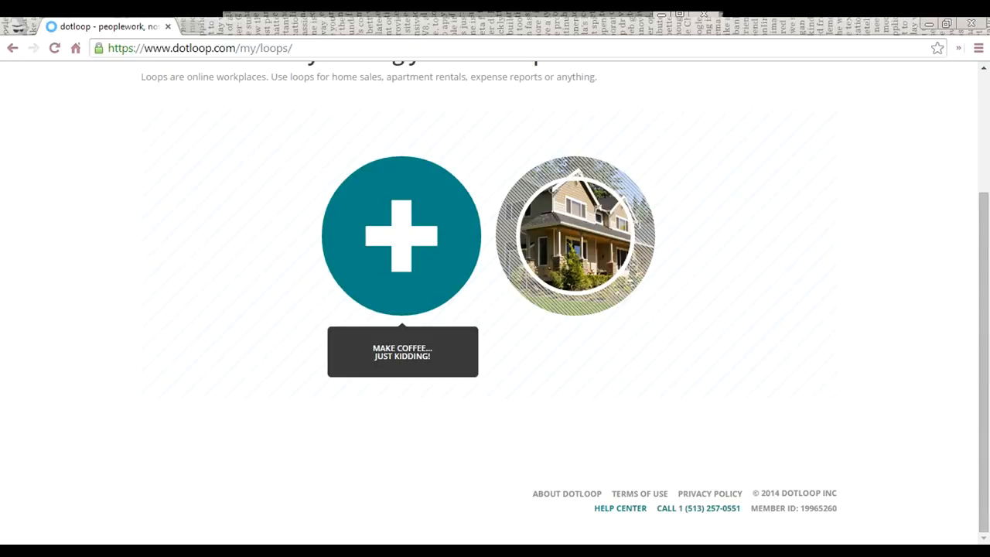
mouse_move(983, 504)
mouse_down()
mouse_move(983, 369)
mouse_move(983, 499)
mouse_up()
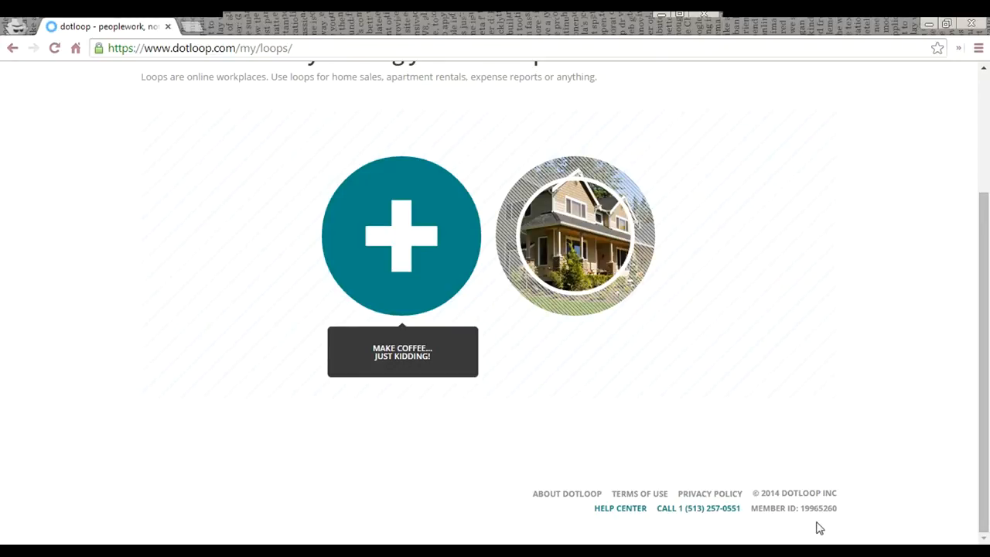
scroll(873, 498, up, 3)
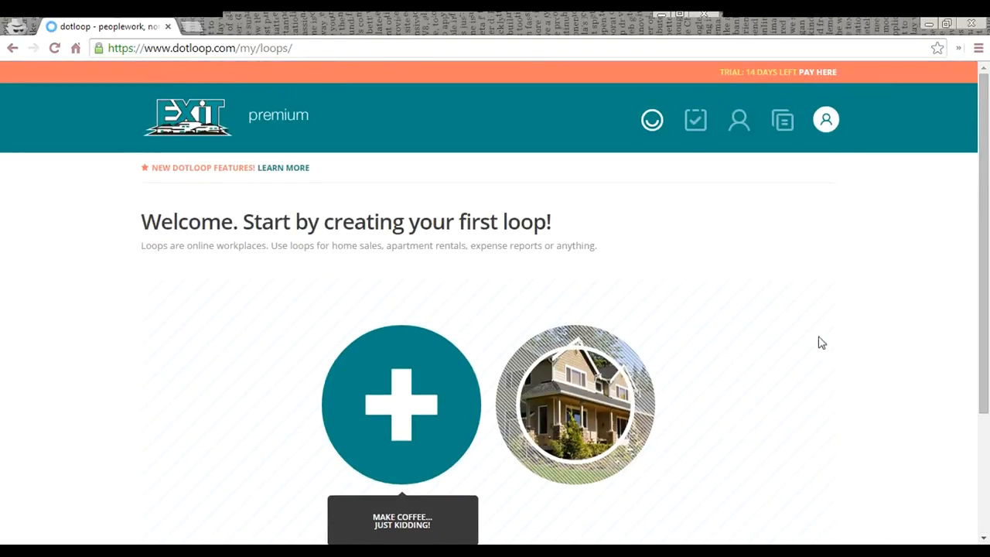
scroll(488, 301, down, 3)
scroll(489, 301, down, 1)
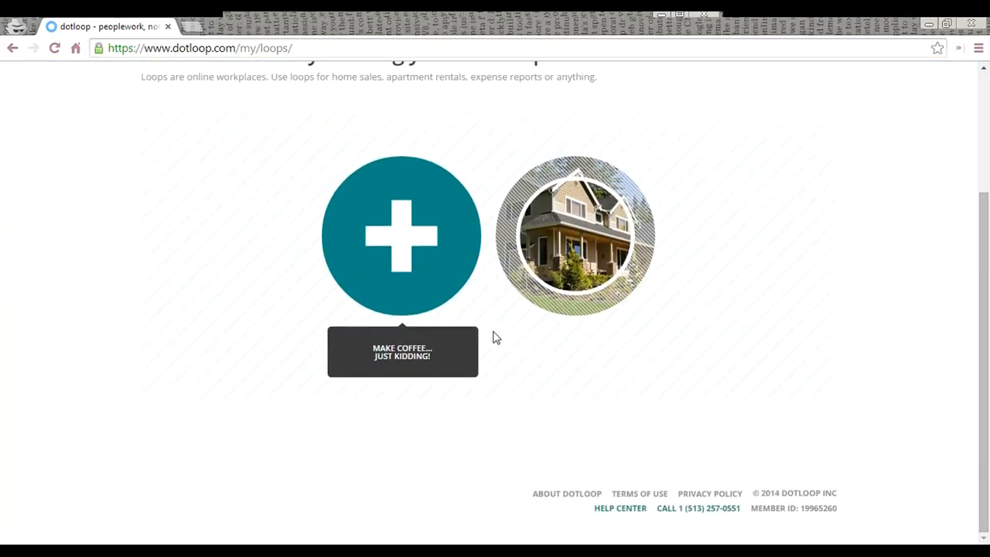